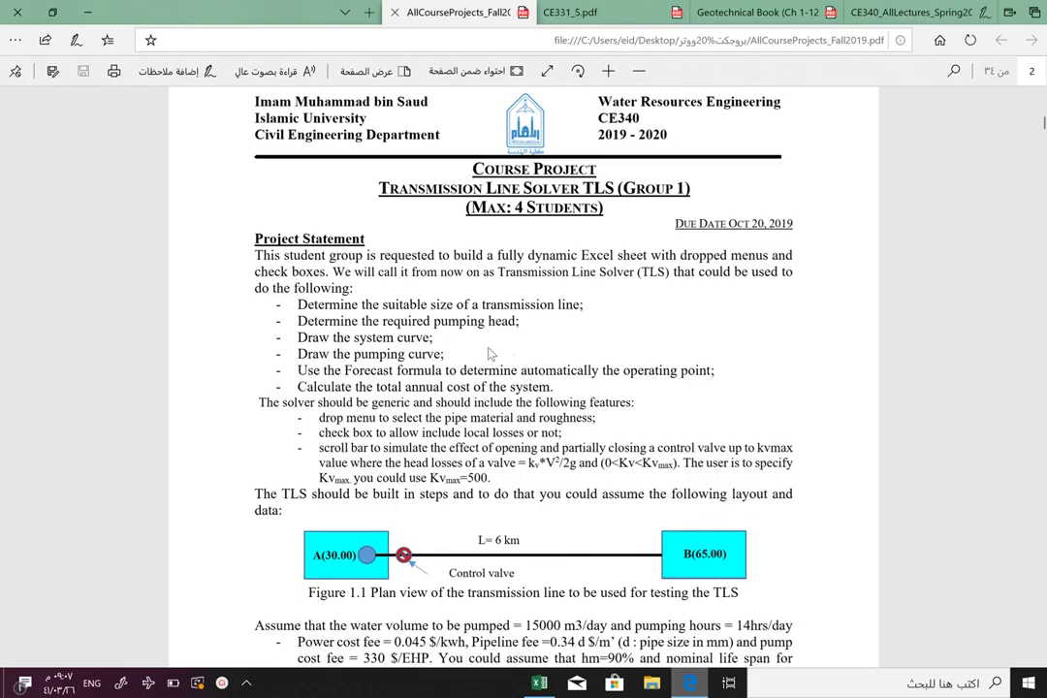
# - Scroll the AllCourseProjects PDF past the roughness and pump tables to page 3's Deliverables
pyautogui.scroll(-2, 654, 343)
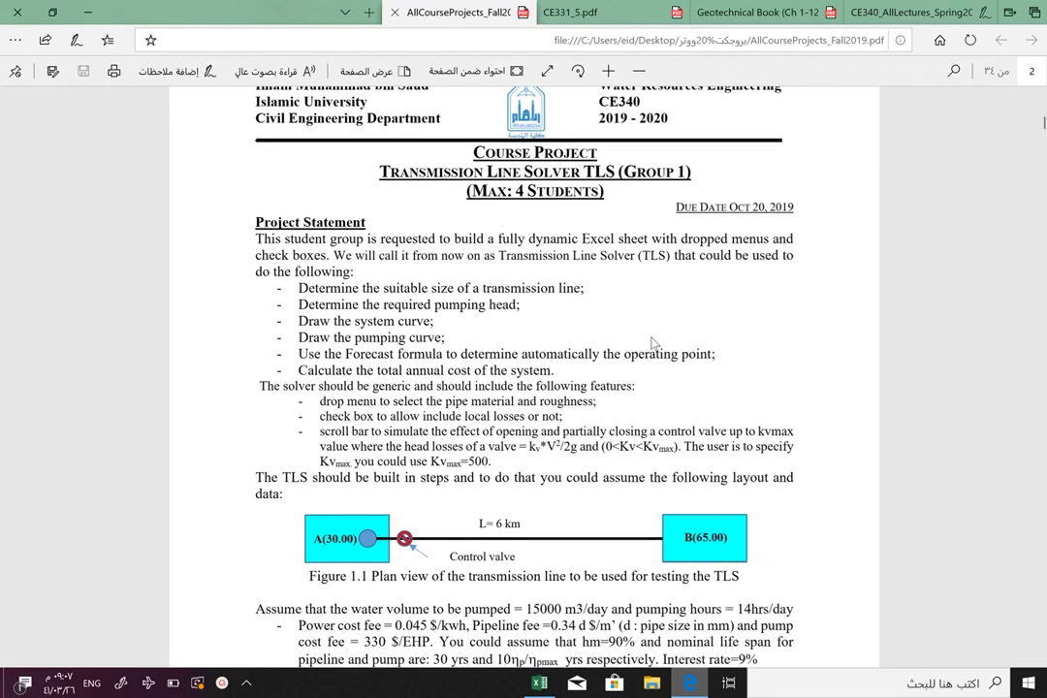
pyautogui.scroll(-2, 650, 278)
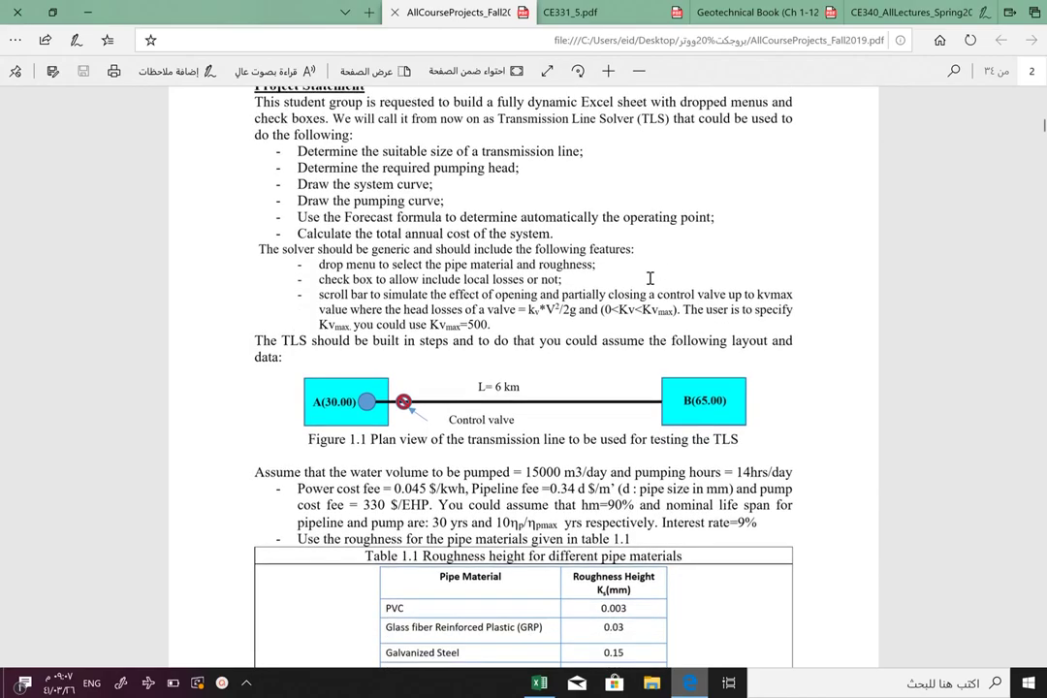
pyautogui.scroll(-1, 650, 278)
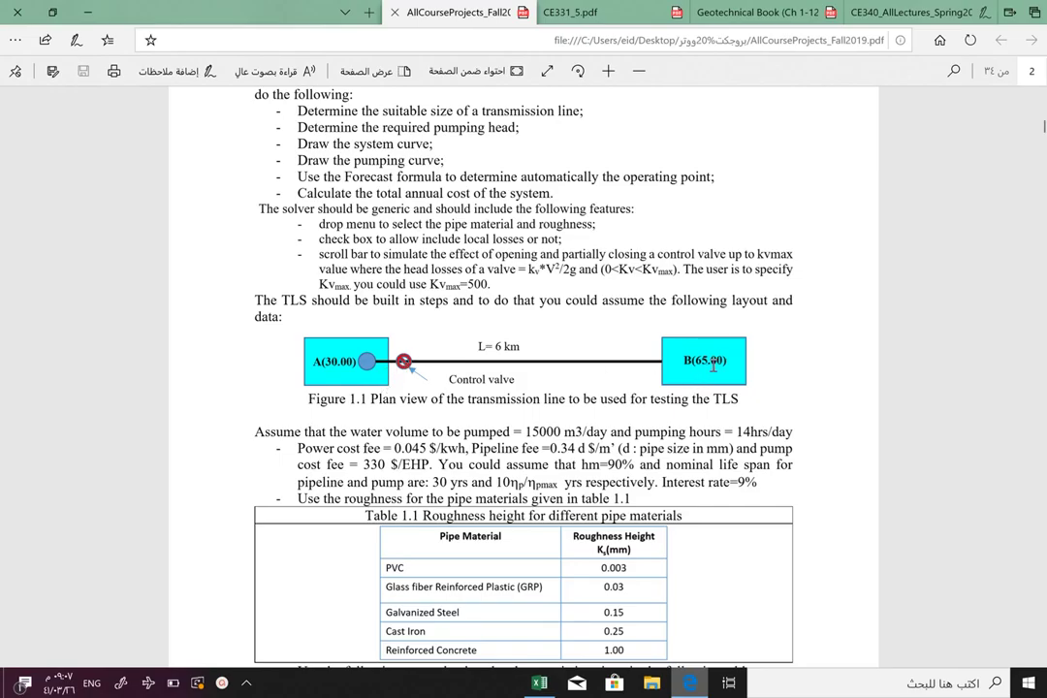
pyautogui.scroll(-2, 679, 368)
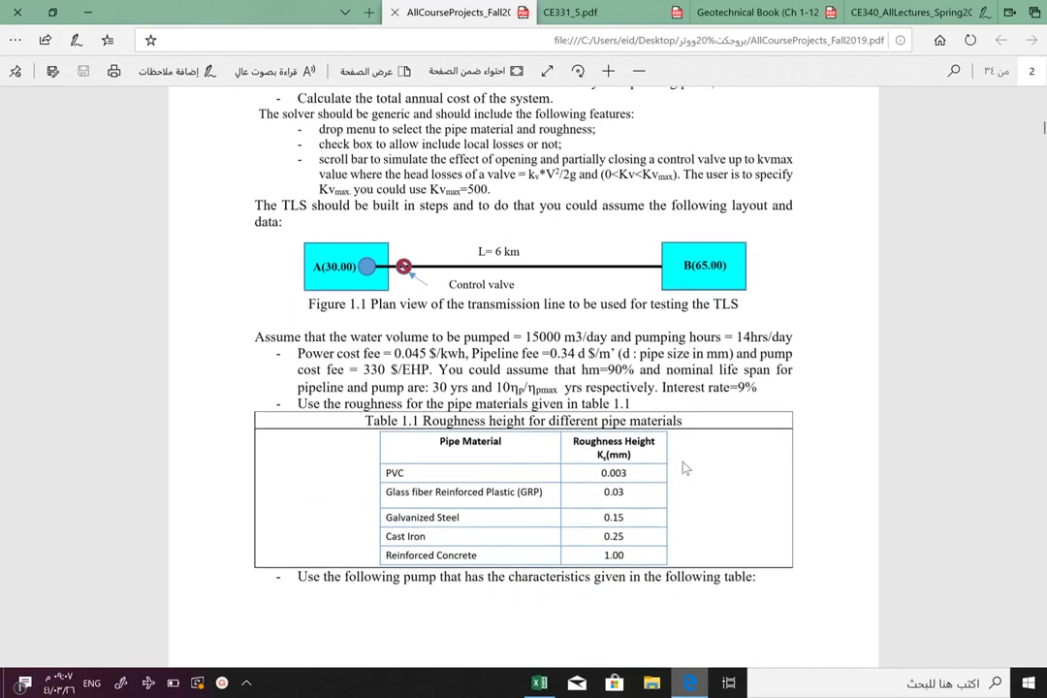
pyautogui.scroll(-6, 683, 469)
pyautogui.scroll(-3, 684, 468)
pyautogui.scroll(-2, 683, 469)
pyautogui.scroll(-3, 683, 468)
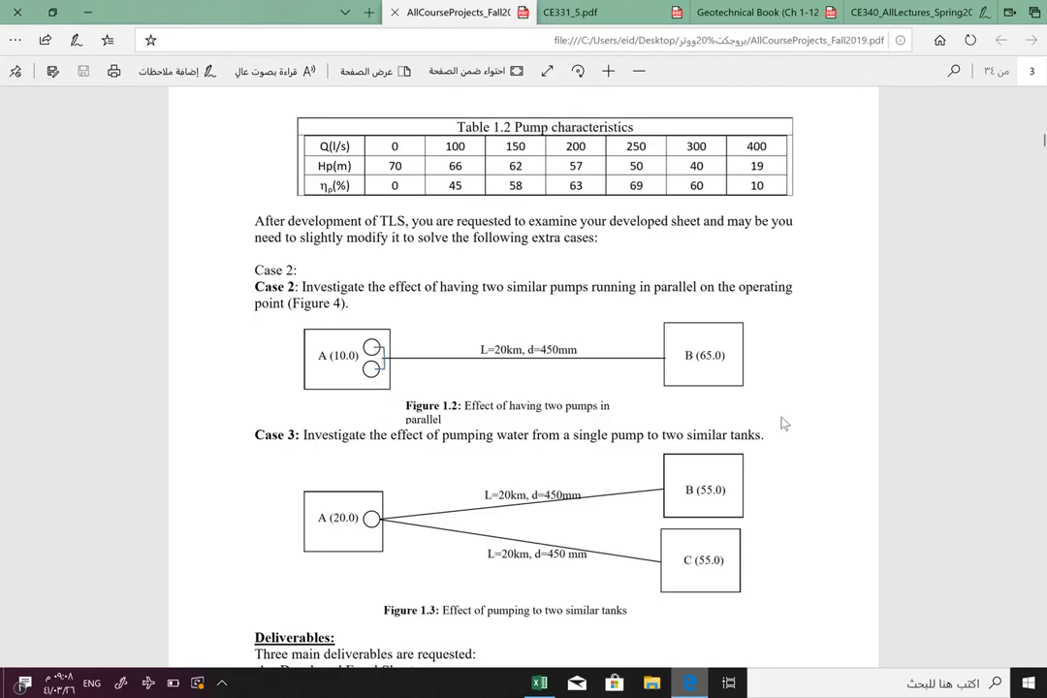
pyautogui.scroll(-3, 784, 422)
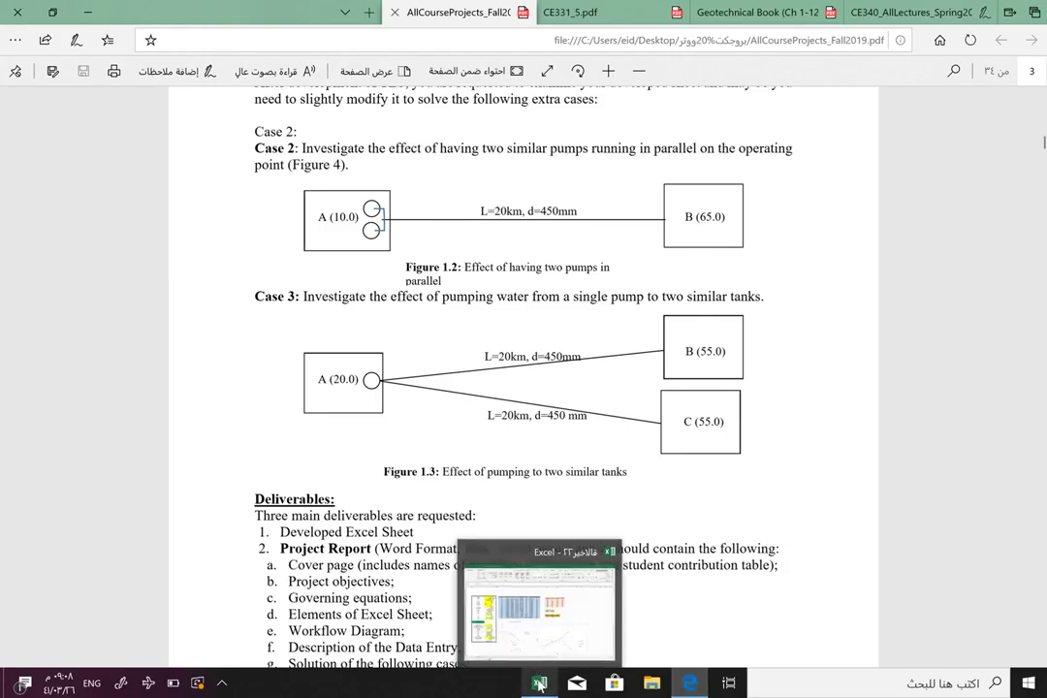
# - In the Transmission Line Solver workbook, change the D21 pipe type from PVC to Galvanized Steel
pyautogui.click(456, 574)
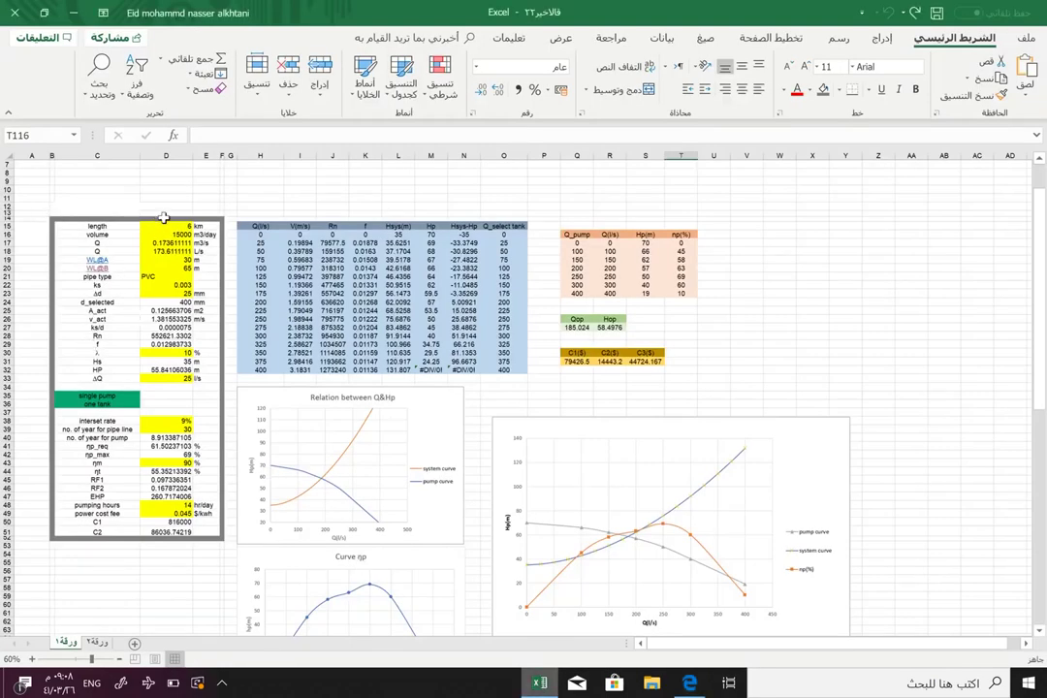
pyautogui.click(121, 227)
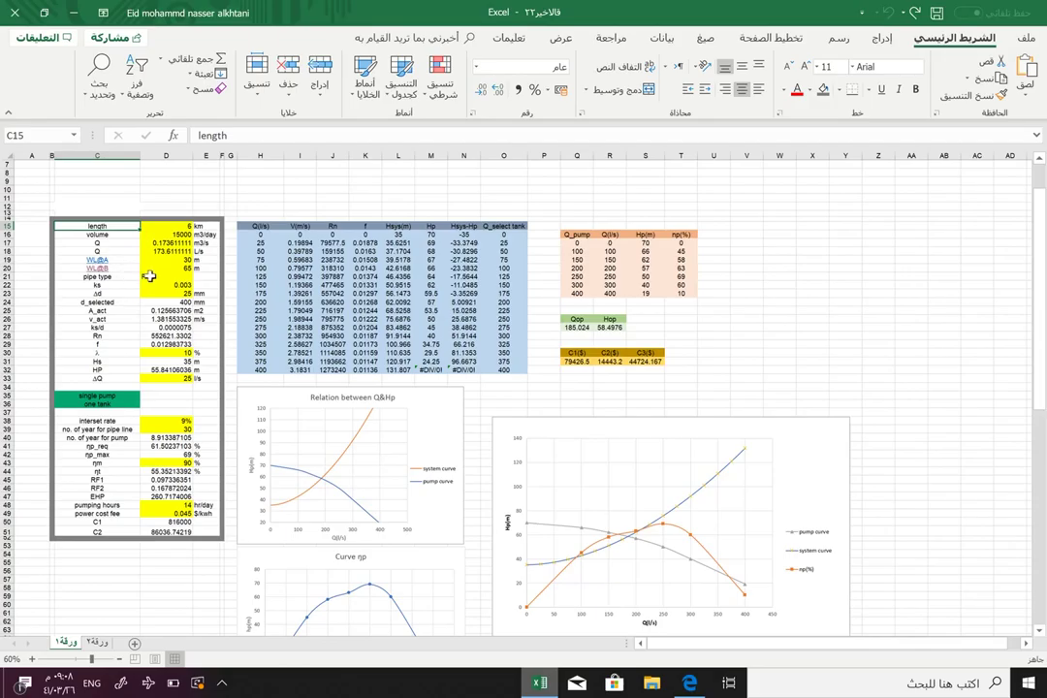
pyautogui.click(151, 277)
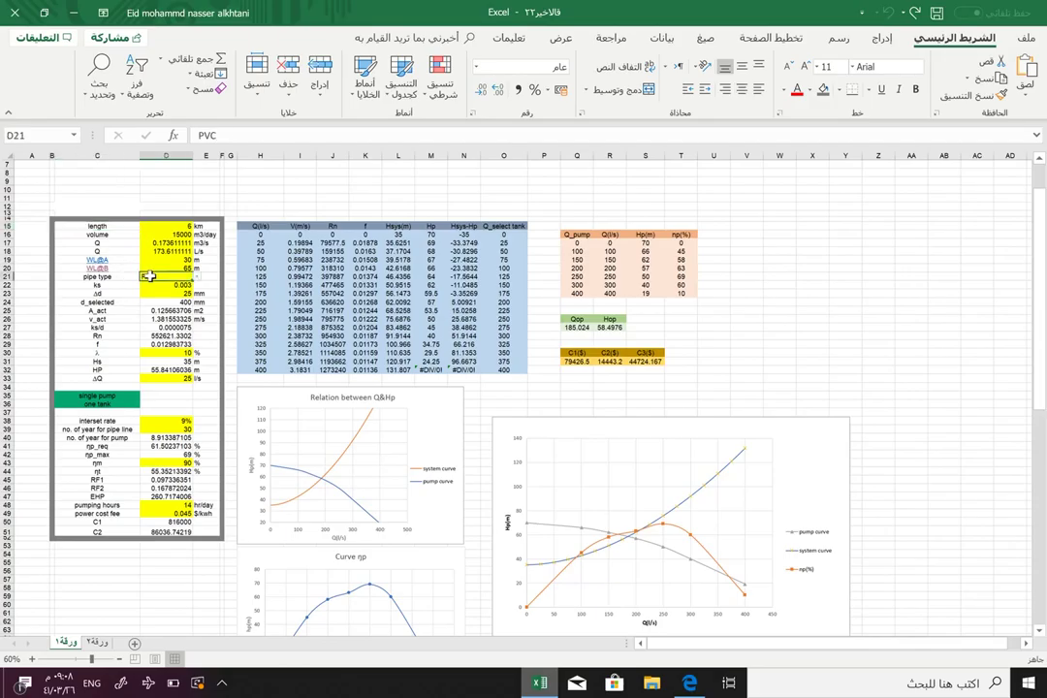
pyautogui.click(198, 279)
pyautogui.click(177, 301)
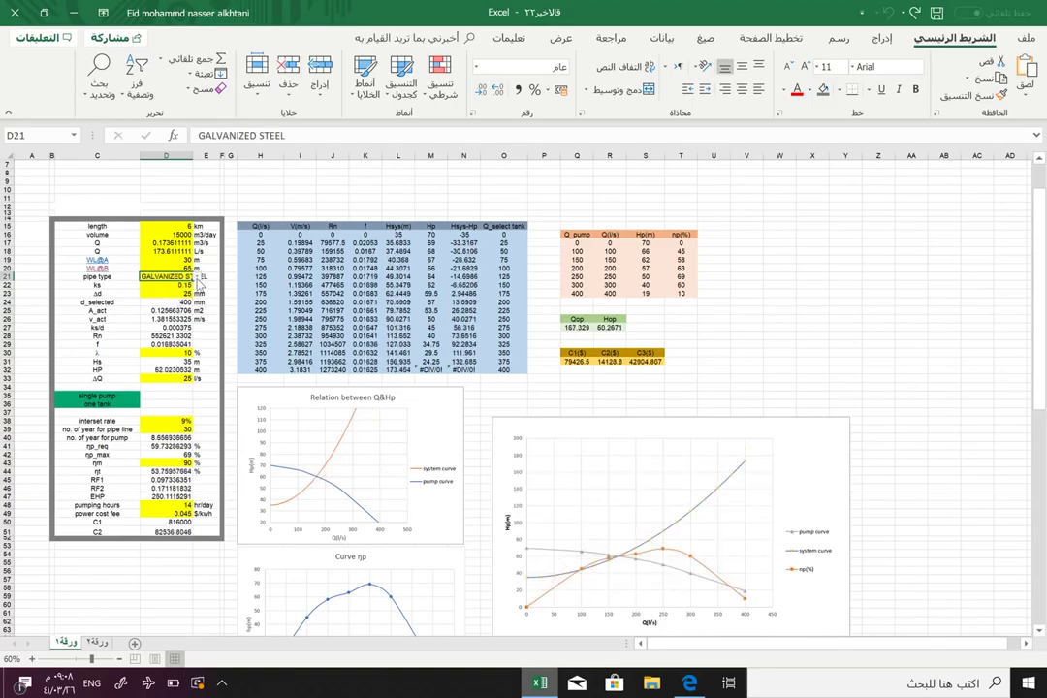
# - Set the pipe type back to PVC, giving an operating point near 185 L/s at 58.5 m
pyautogui.click(197, 277)
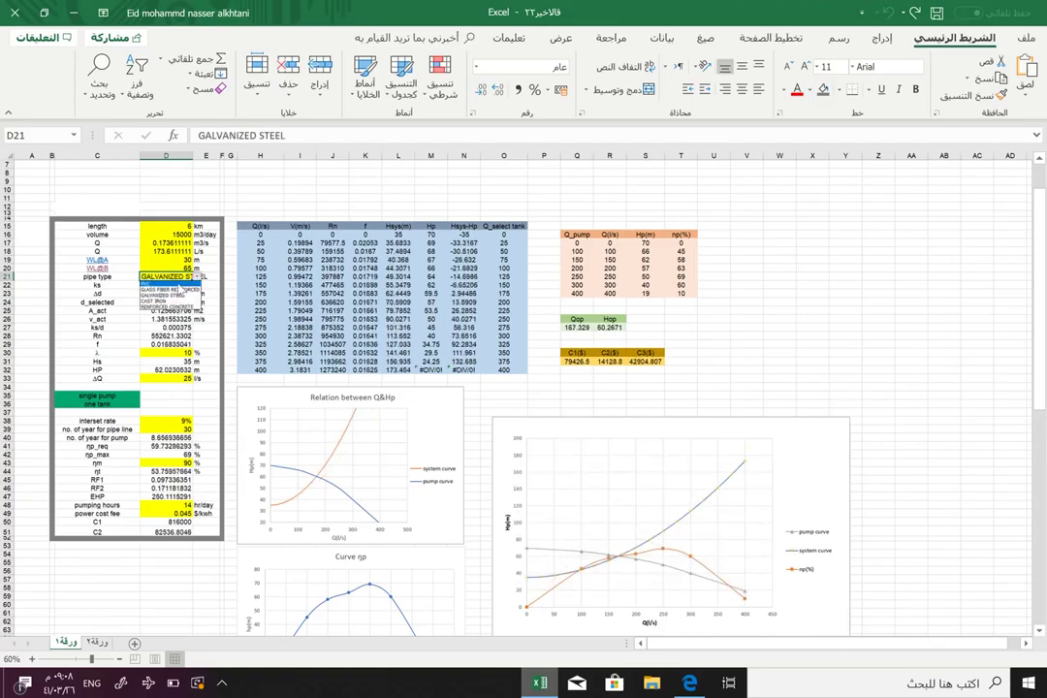
pyautogui.click(160, 283)
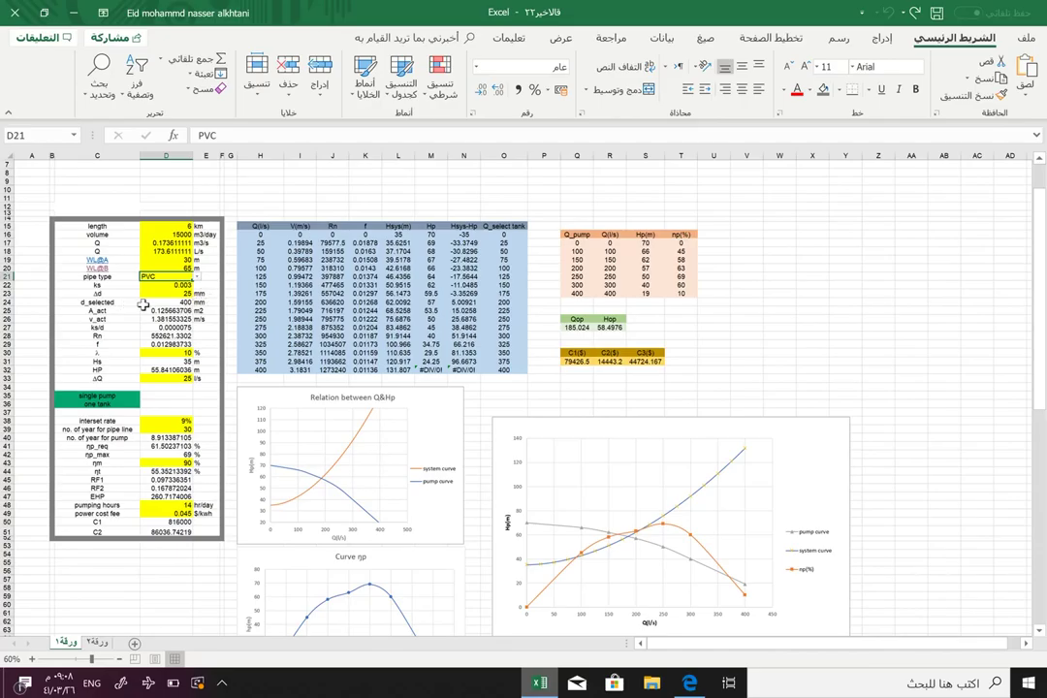
pyautogui.scroll(-11, 254, 332)
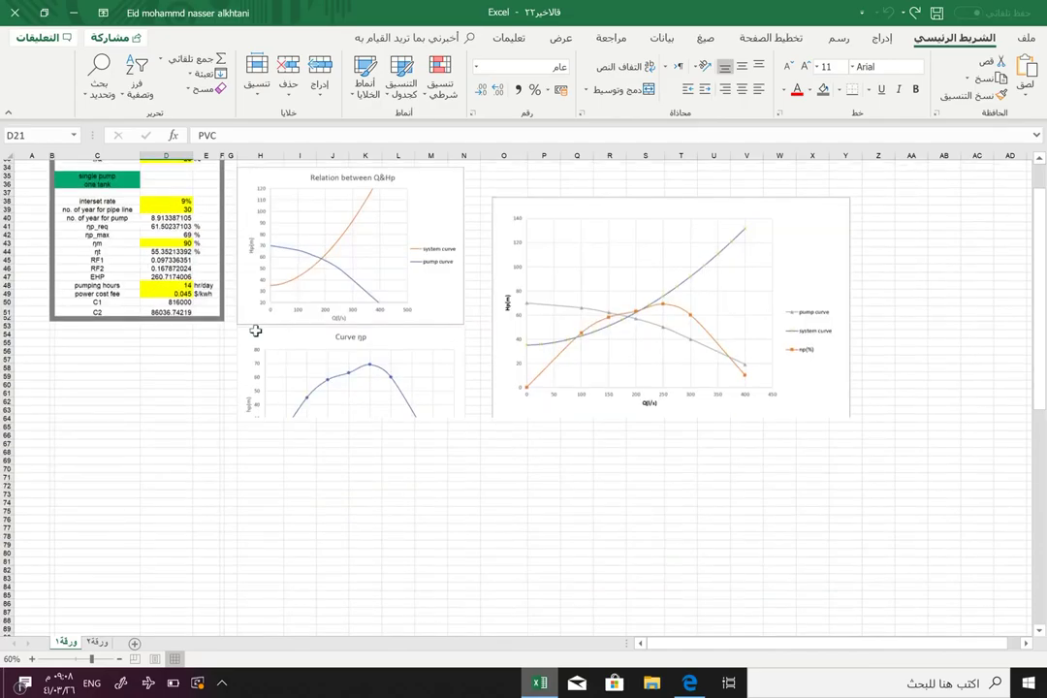
pyautogui.scroll(-9, 257, 332)
pyautogui.scroll(-1, 257, 332)
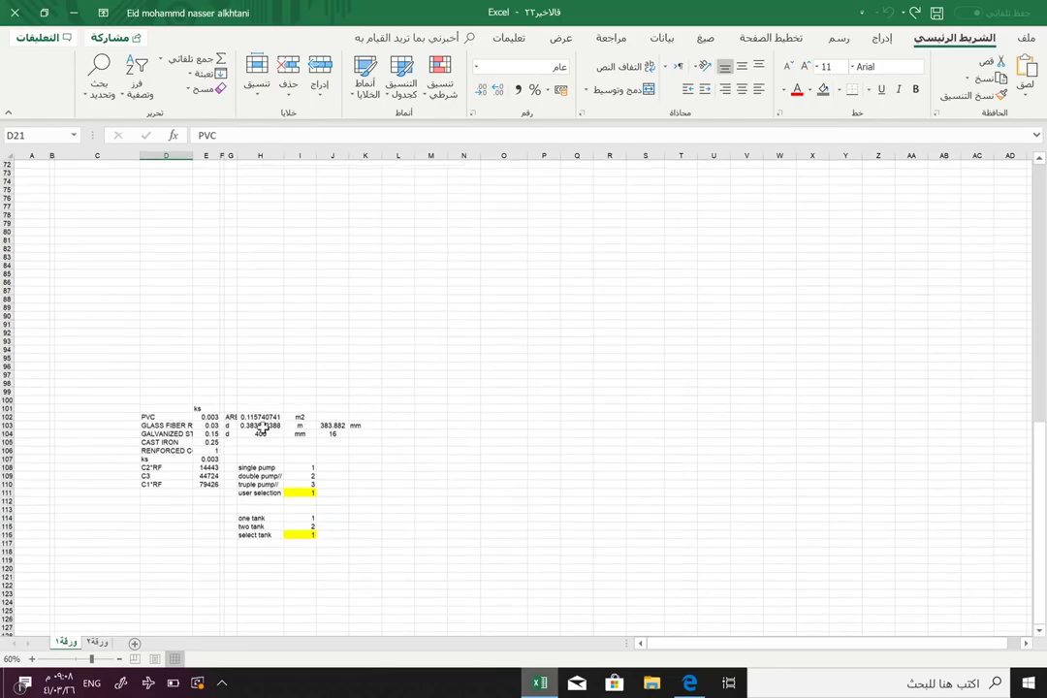
pyautogui.click(262, 429)
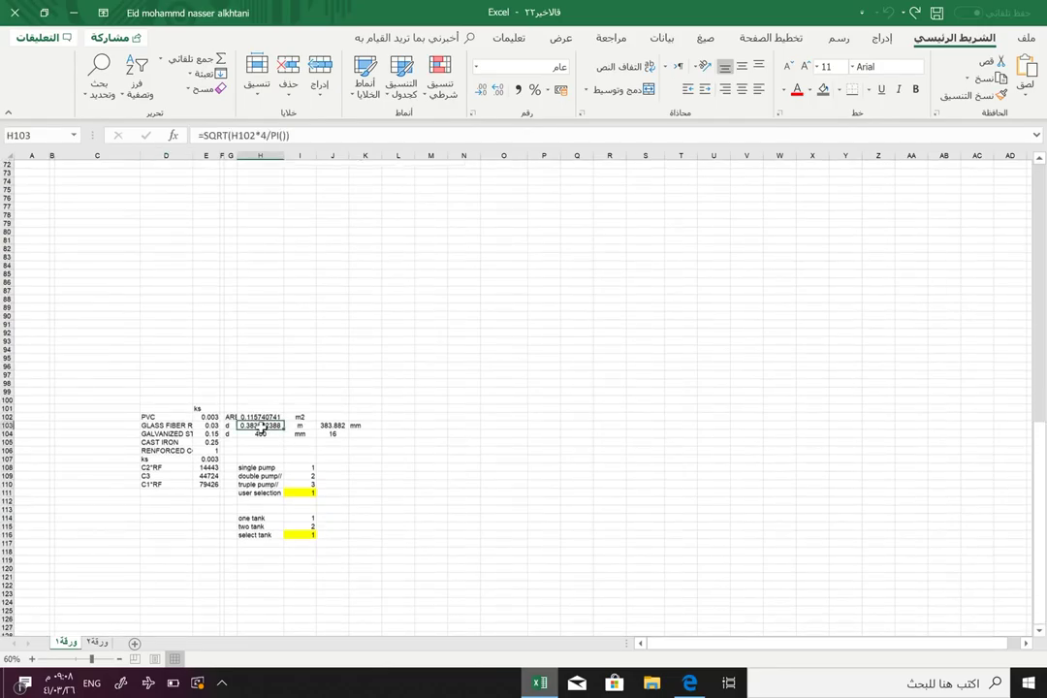
pyautogui.click(260, 135)
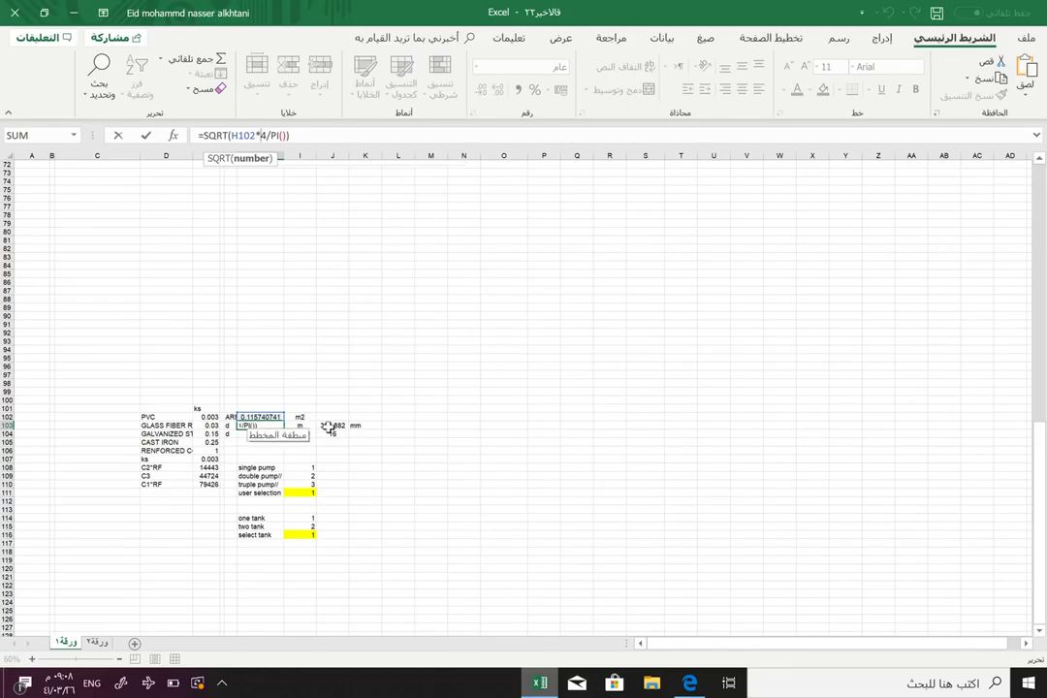
pyautogui.click(334, 424)
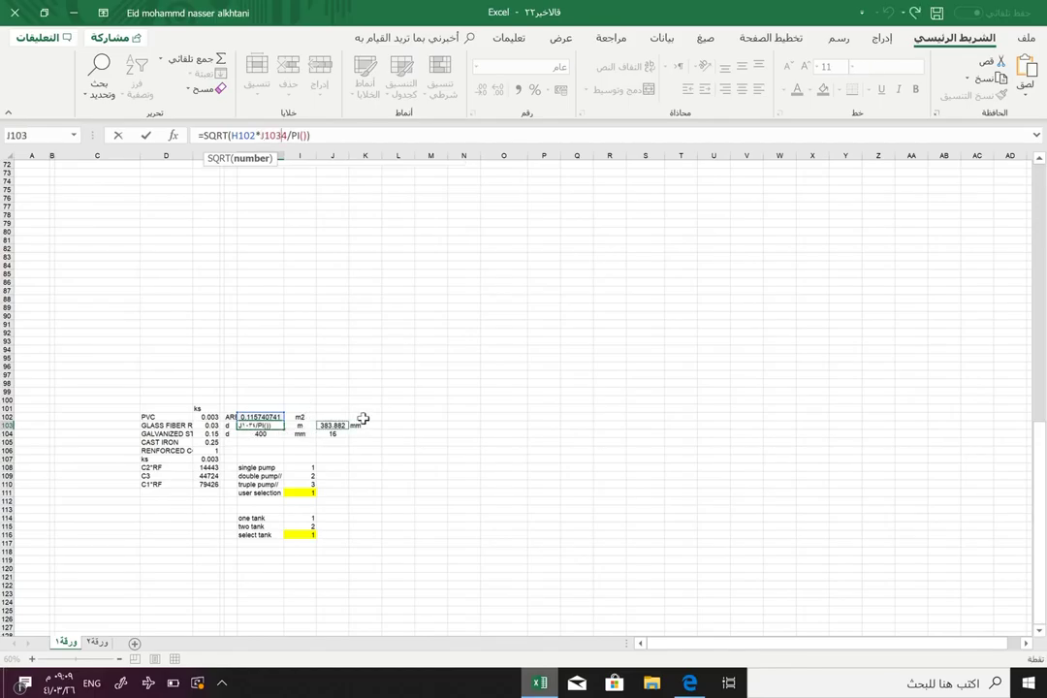
pyautogui.press('Escape')
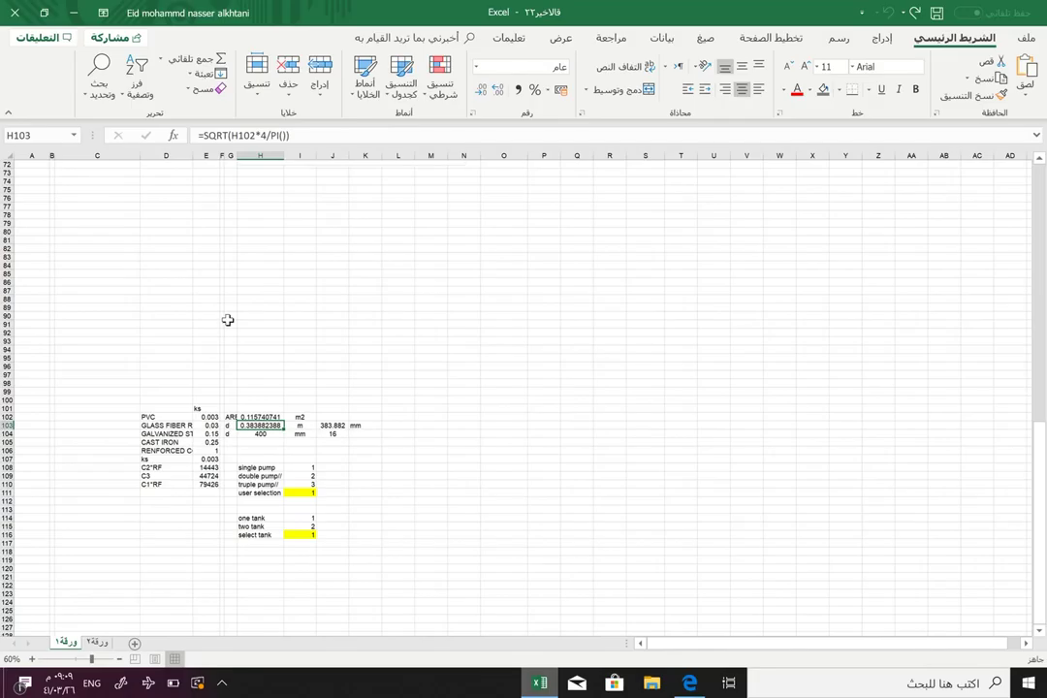
pyautogui.scroll(15, 228, 320)
pyautogui.scroll(4, 227, 320)
pyautogui.scroll(2, 228, 320)
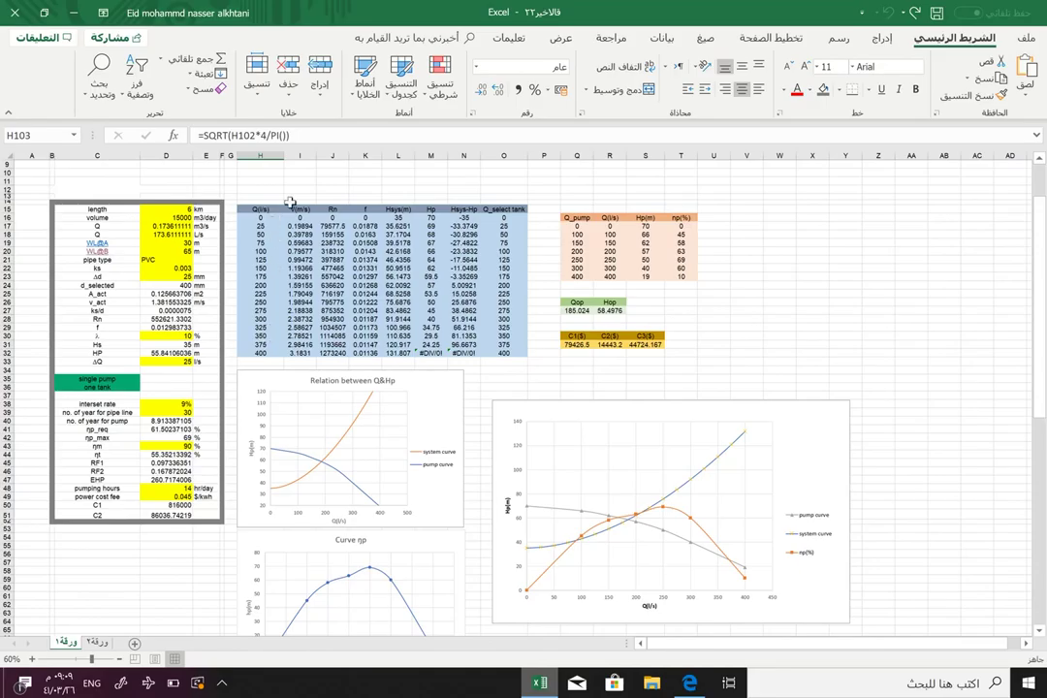
pyautogui.click(300, 234)
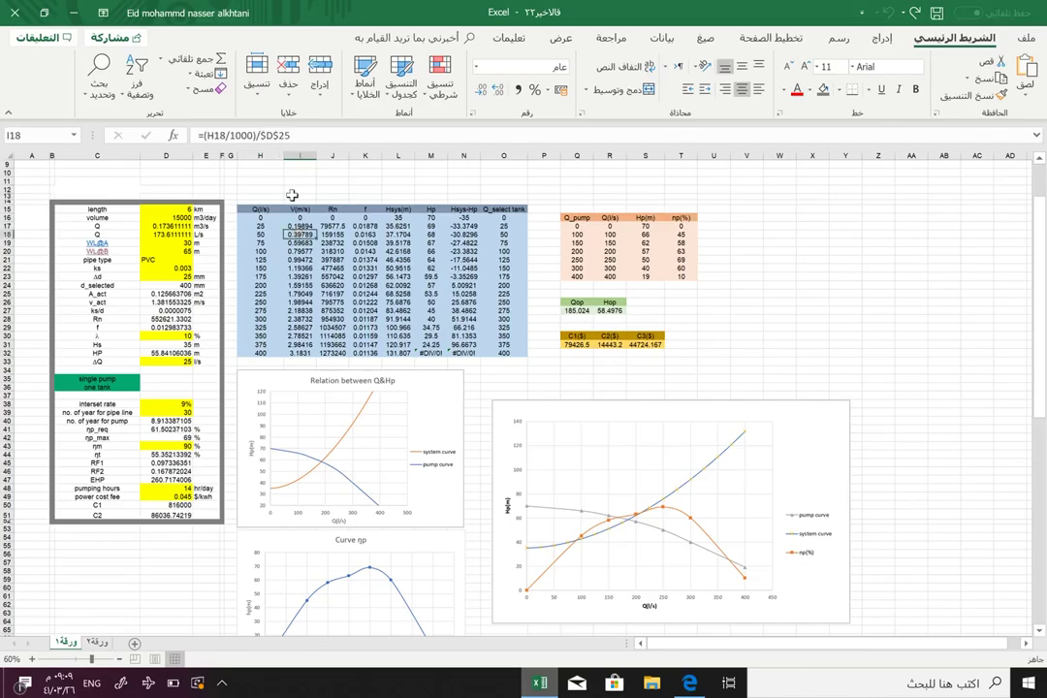
pyautogui.click(270, 137)
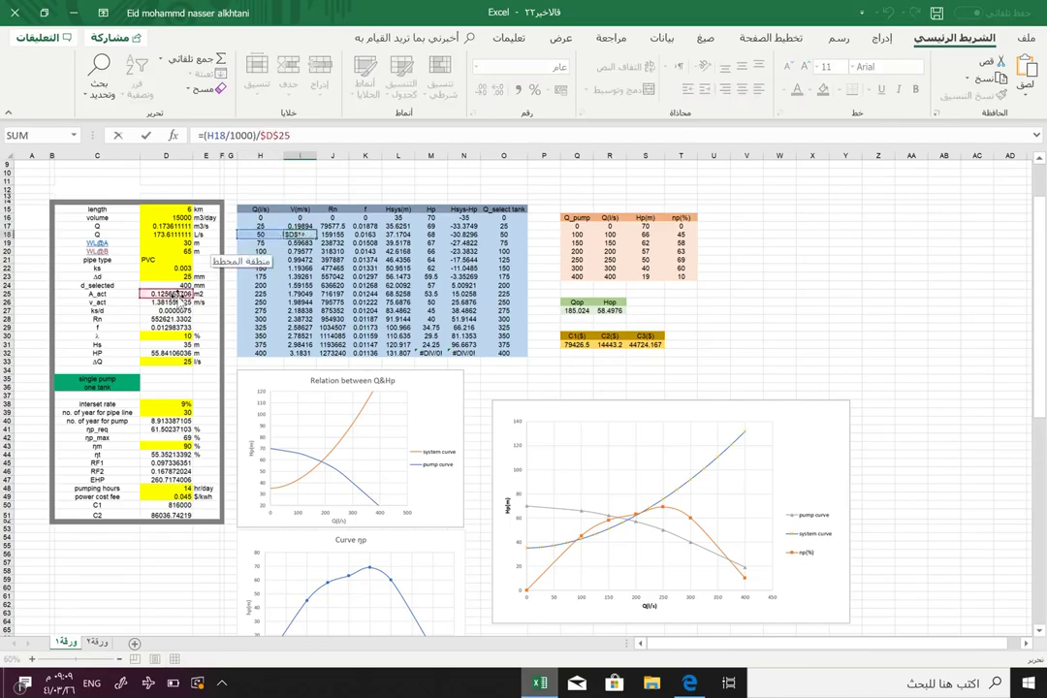
pyautogui.hotkey('ctrl', 'Return')
pyautogui.doubleClick(332, 236)
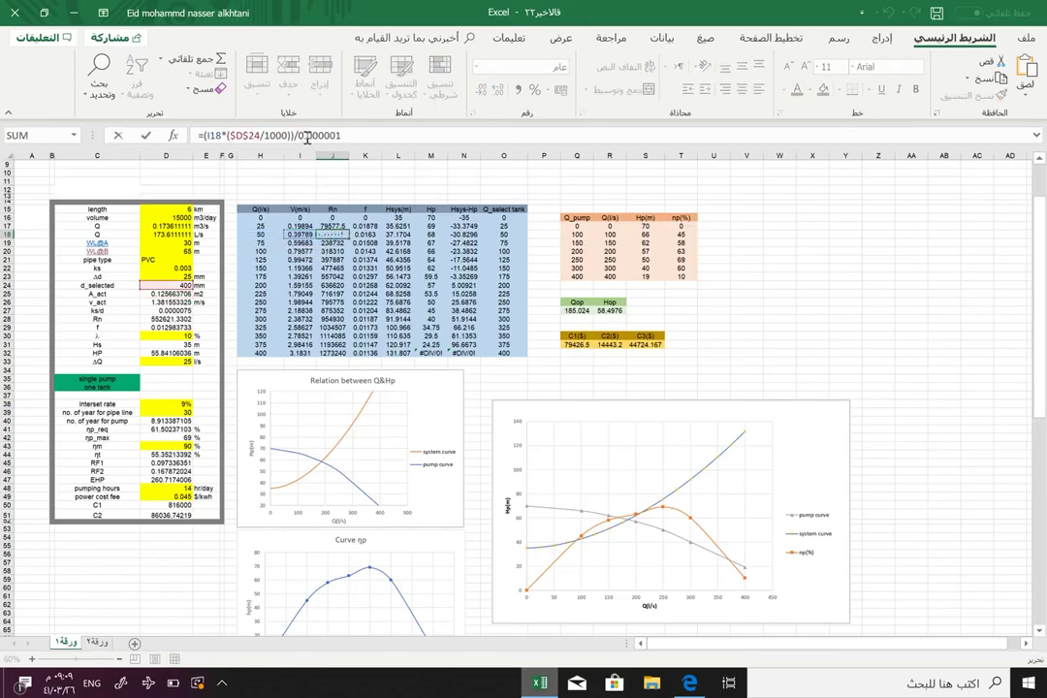
pyautogui.hotkey('ctrl', 'Return')
pyautogui.click(366, 233)
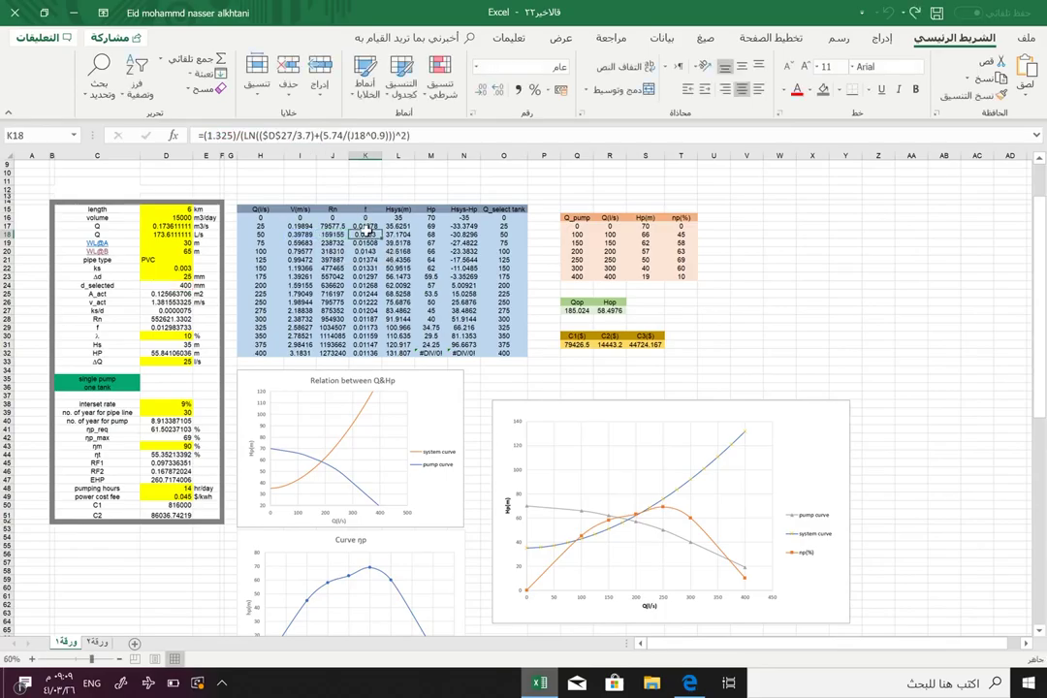
pyautogui.click(306, 136)
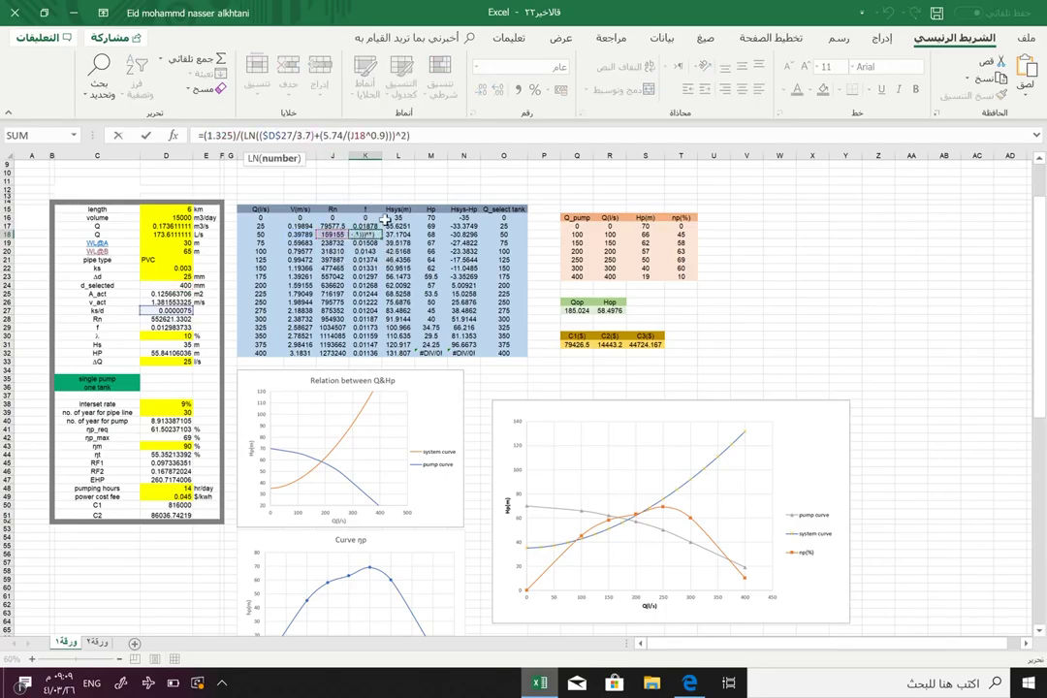
pyautogui.hotkey('ctrl', 'Return')
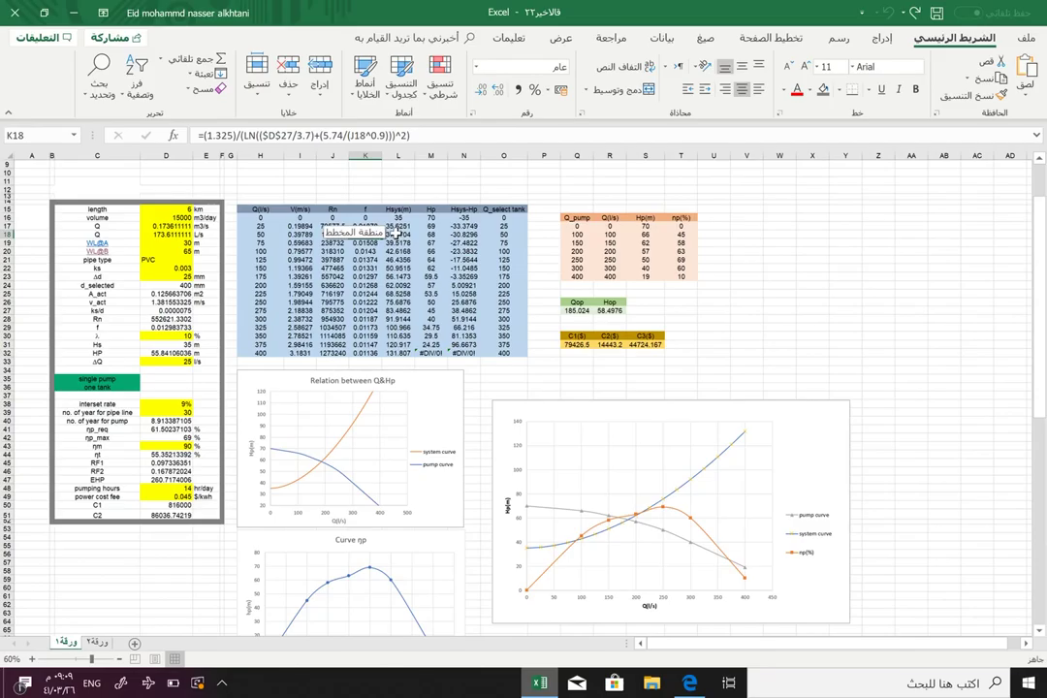
pyautogui.click(398, 235)
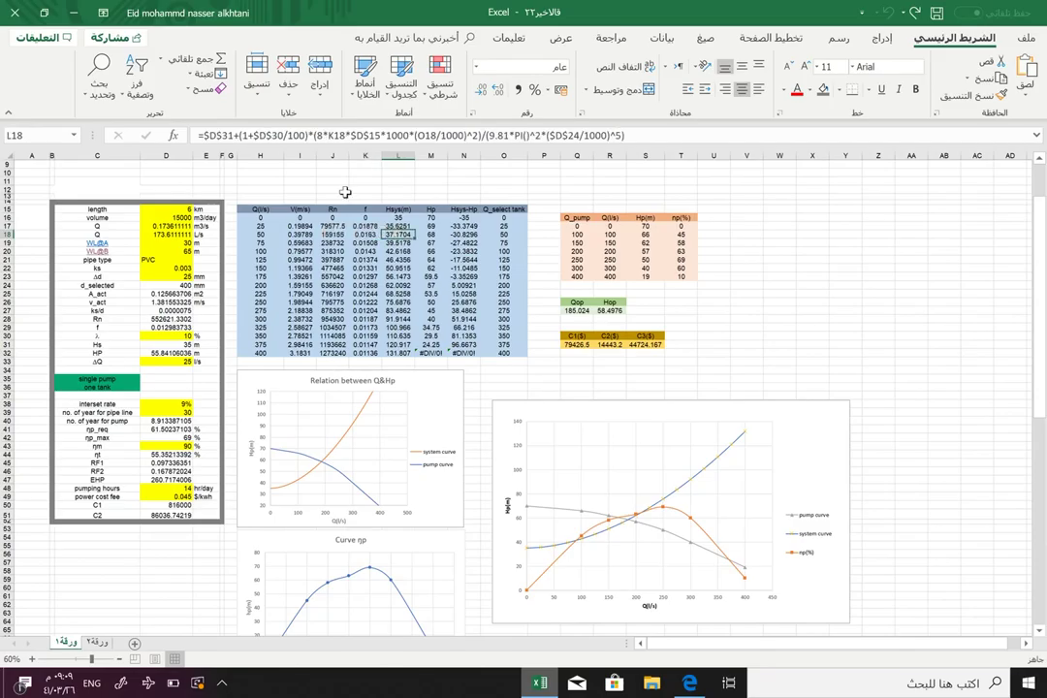
pyautogui.click(300, 136)
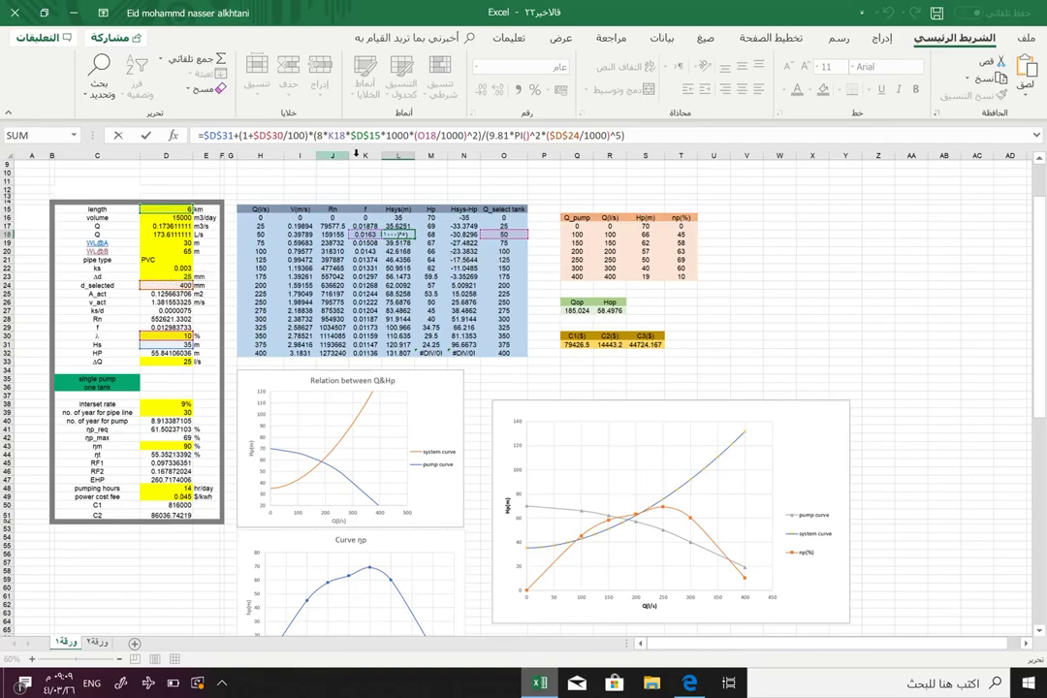
pyautogui.hotkey('ctrl', 'Return')
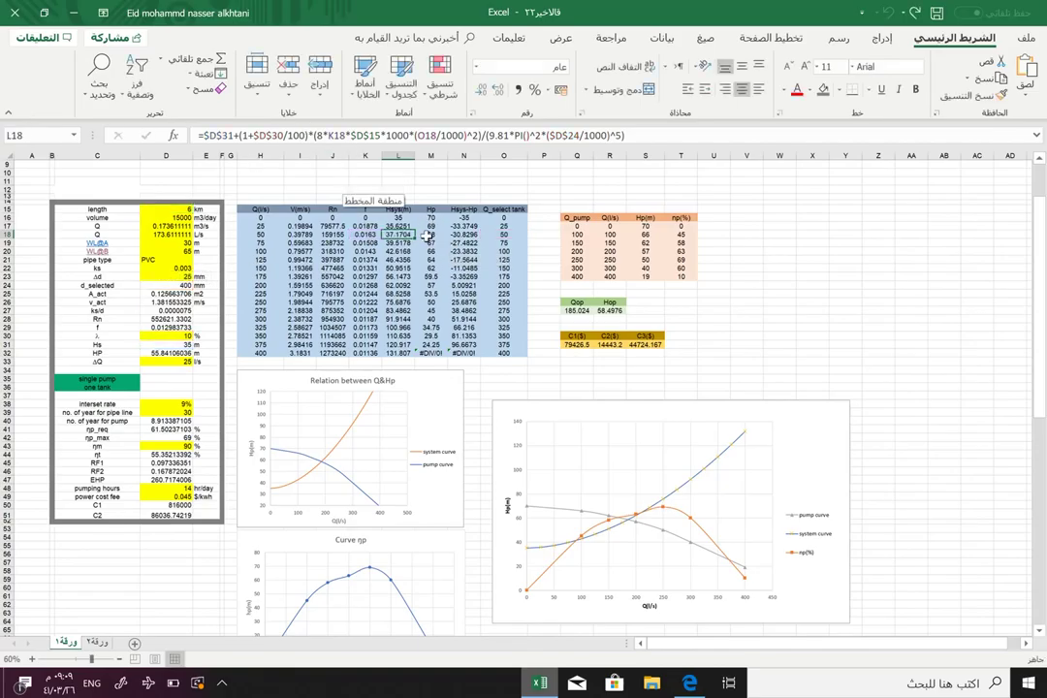
pyautogui.click(427, 235)
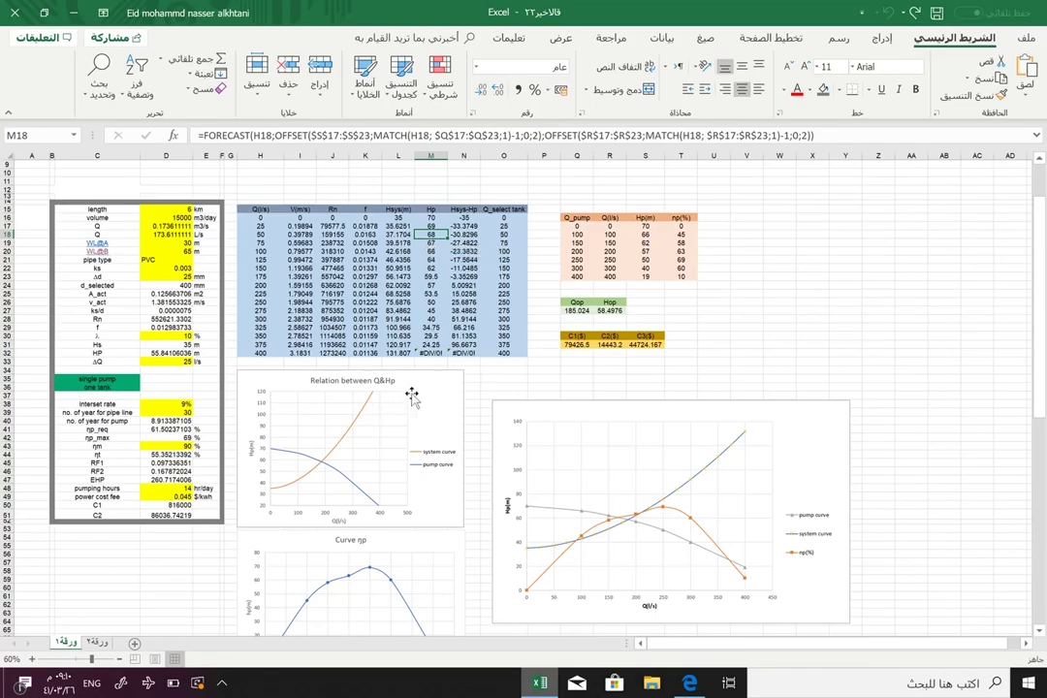
pyautogui.click(413, 396)
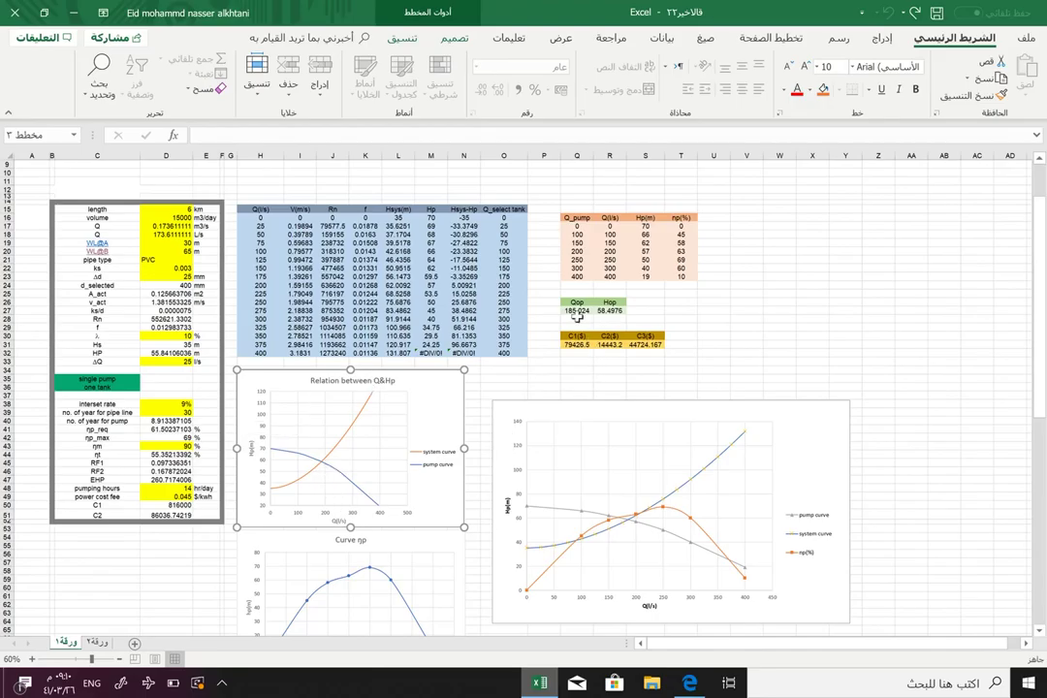
pyautogui.click(431, 235)
pyautogui.click(576, 312)
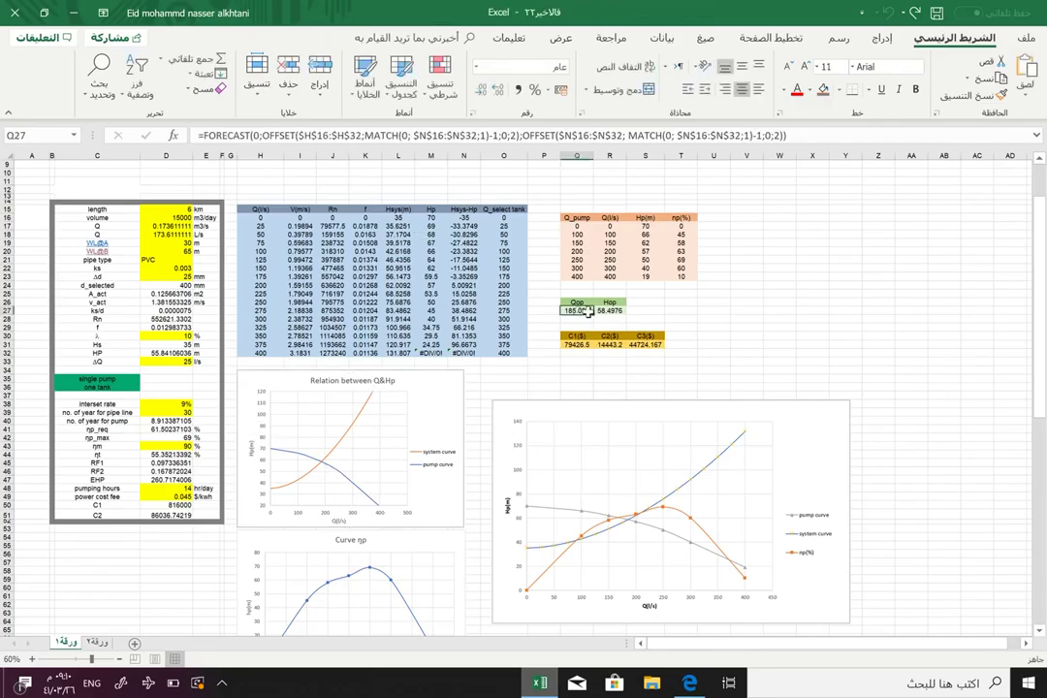
pyautogui.click(416, 136)
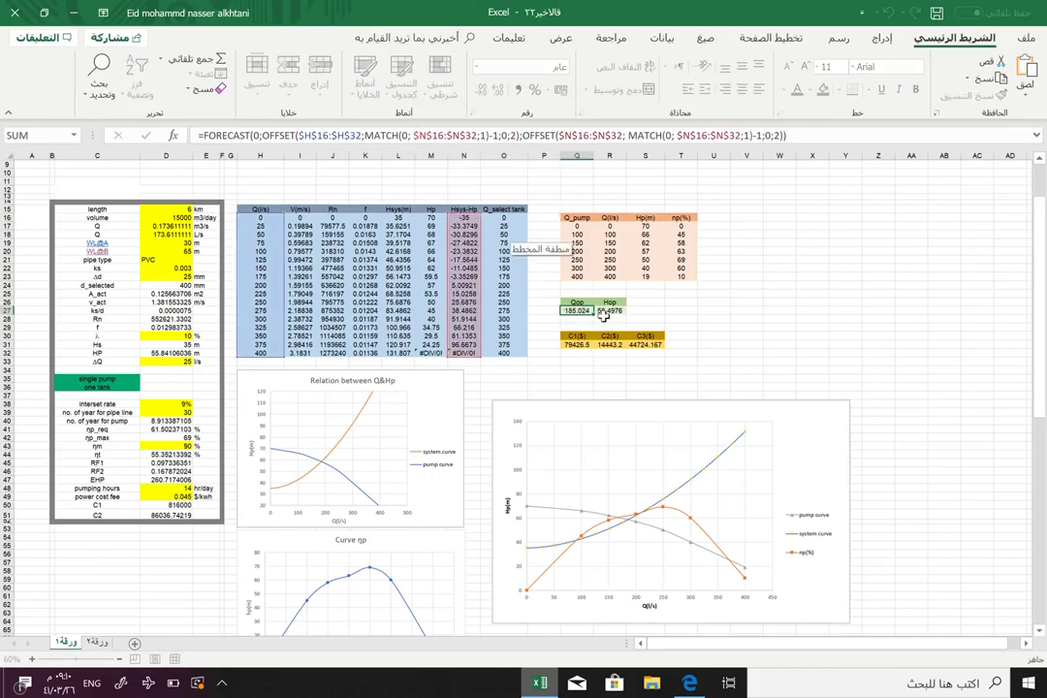
pyautogui.press('Escape')
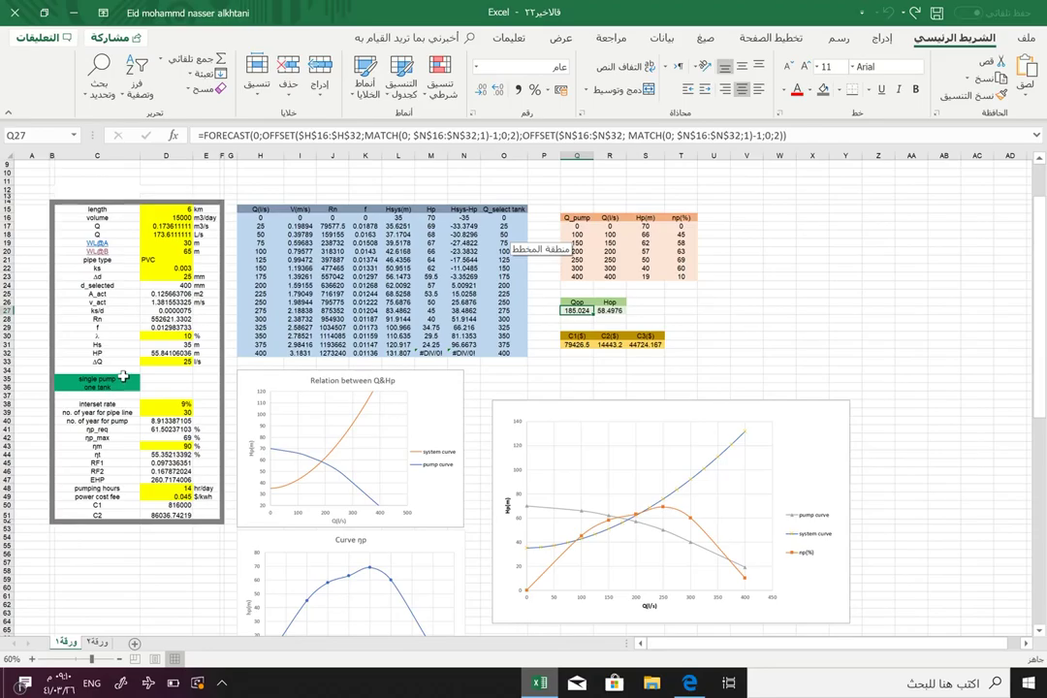
pyautogui.click(124, 378)
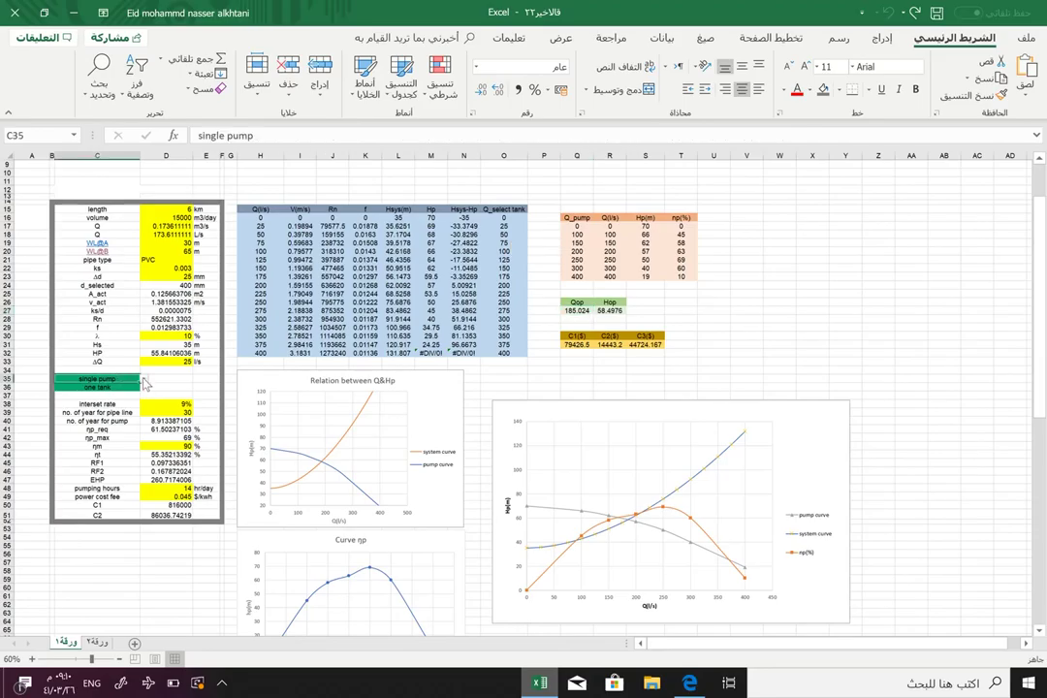
pyautogui.click(144, 379)
pyautogui.click(124, 391)
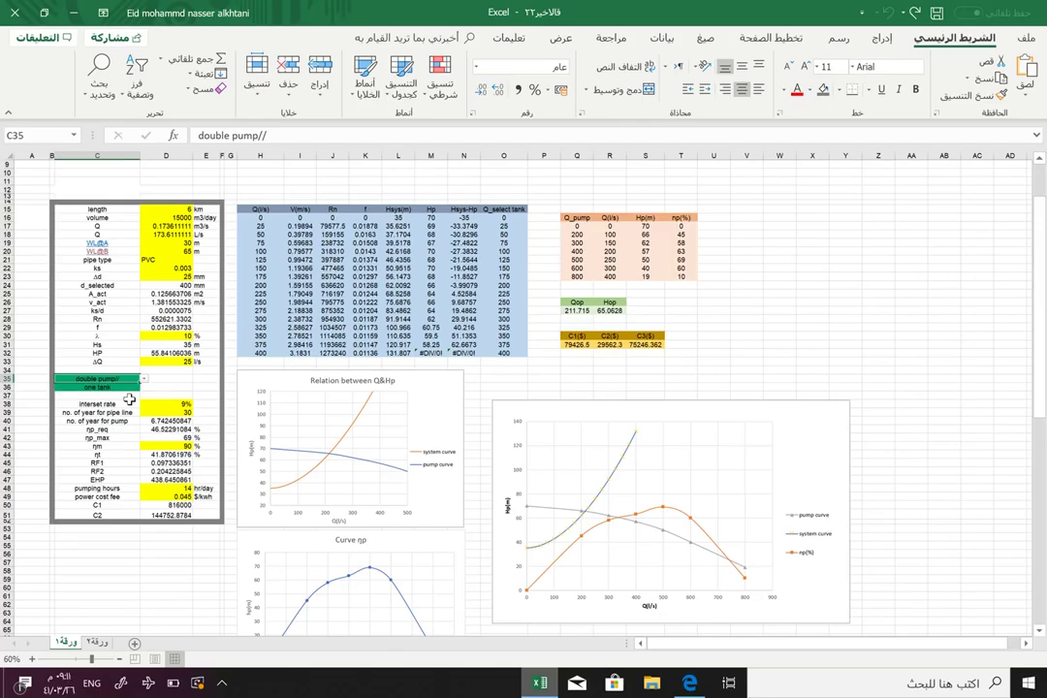
pyautogui.click(121, 388)
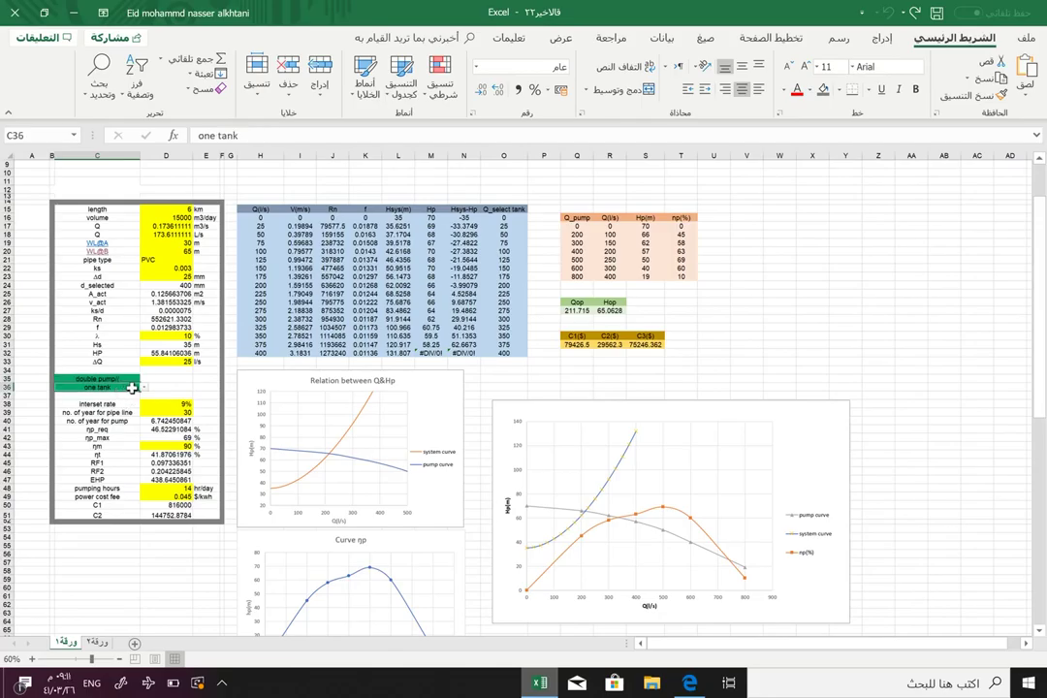
pyautogui.click(123, 378)
pyautogui.click(144, 379)
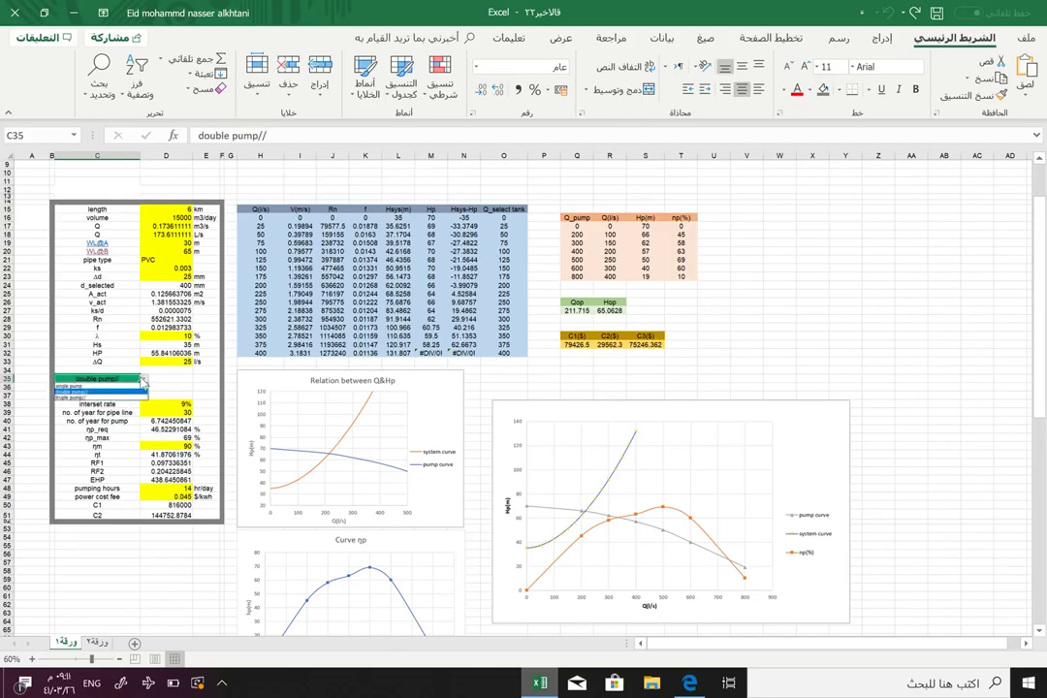
pyautogui.click(105, 391)
pyautogui.click(121, 388)
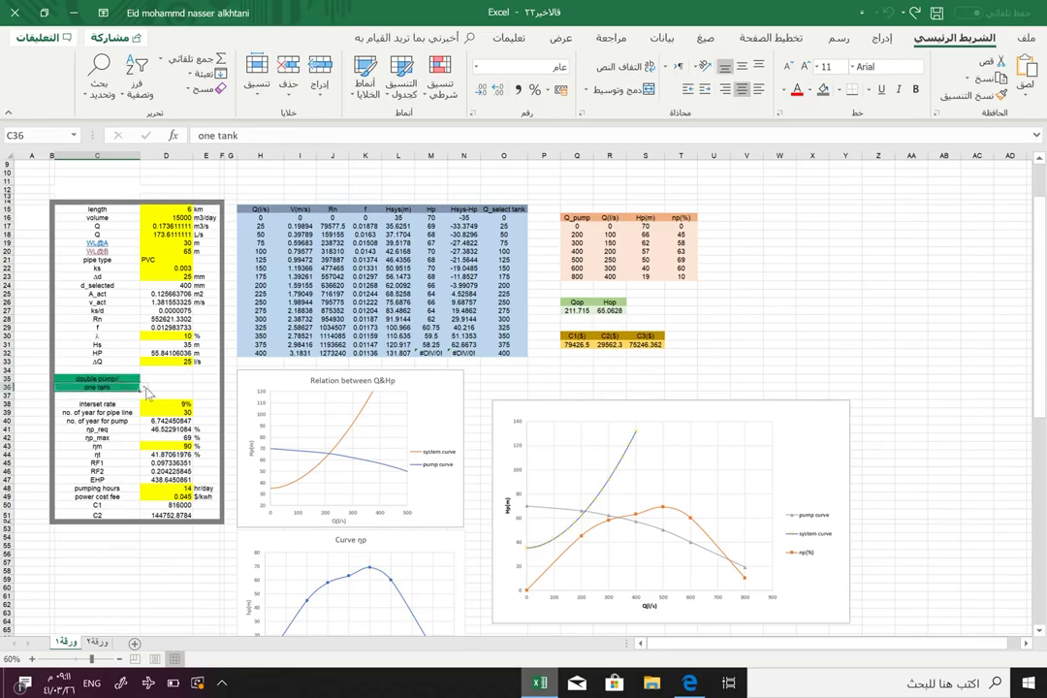
pyautogui.click(144, 387)
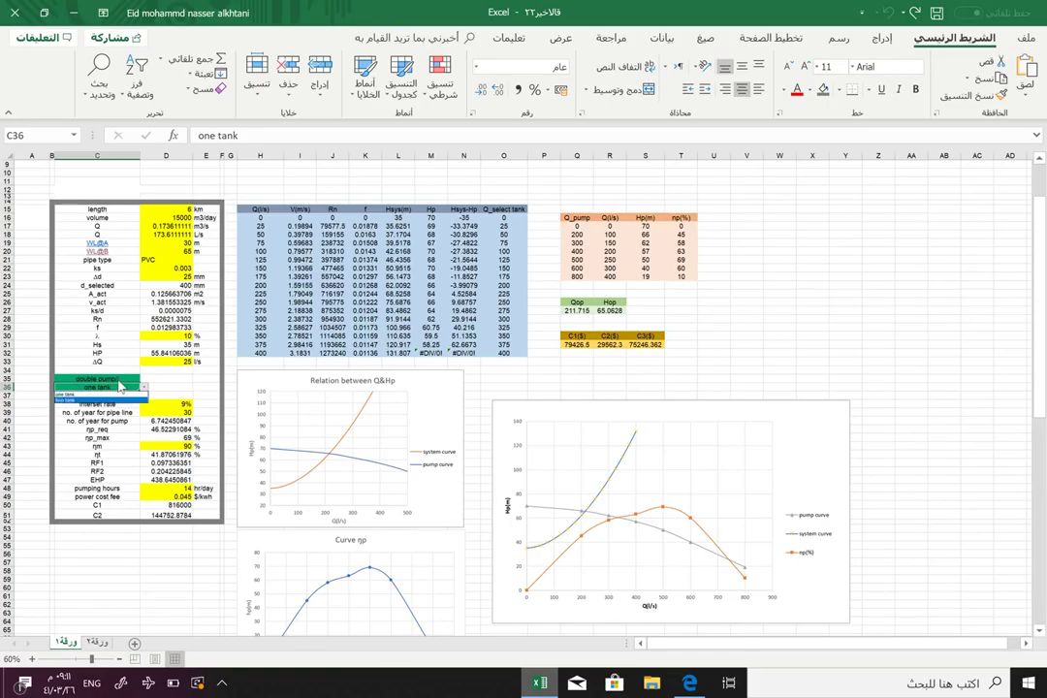
pyautogui.click(121, 387)
pyautogui.click(114, 377)
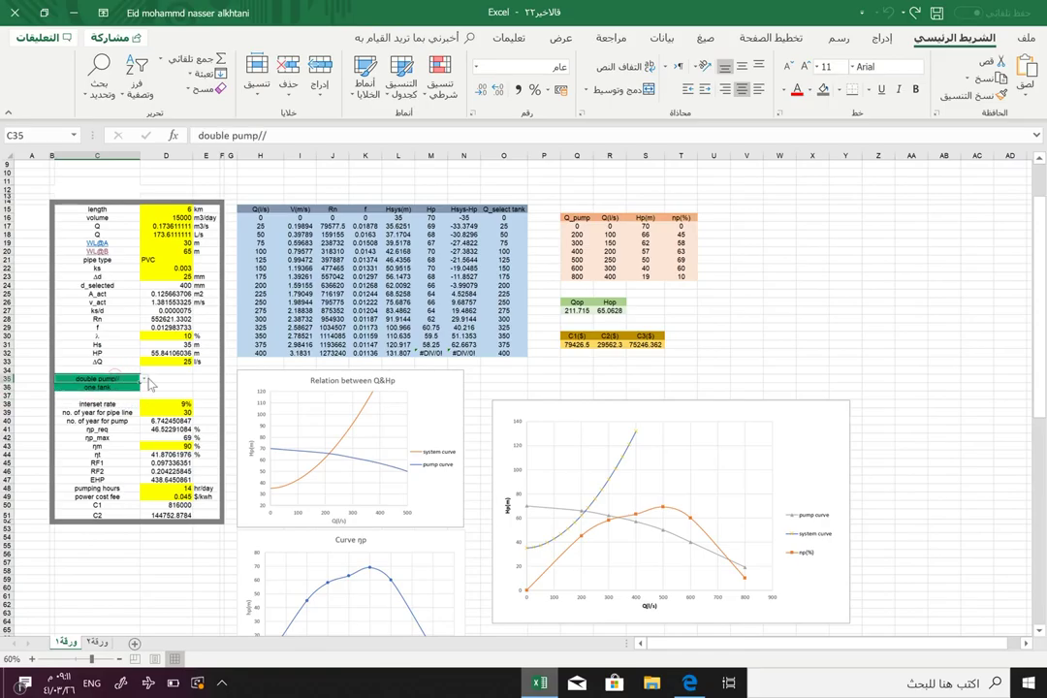
pyautogui.click(144, 378)
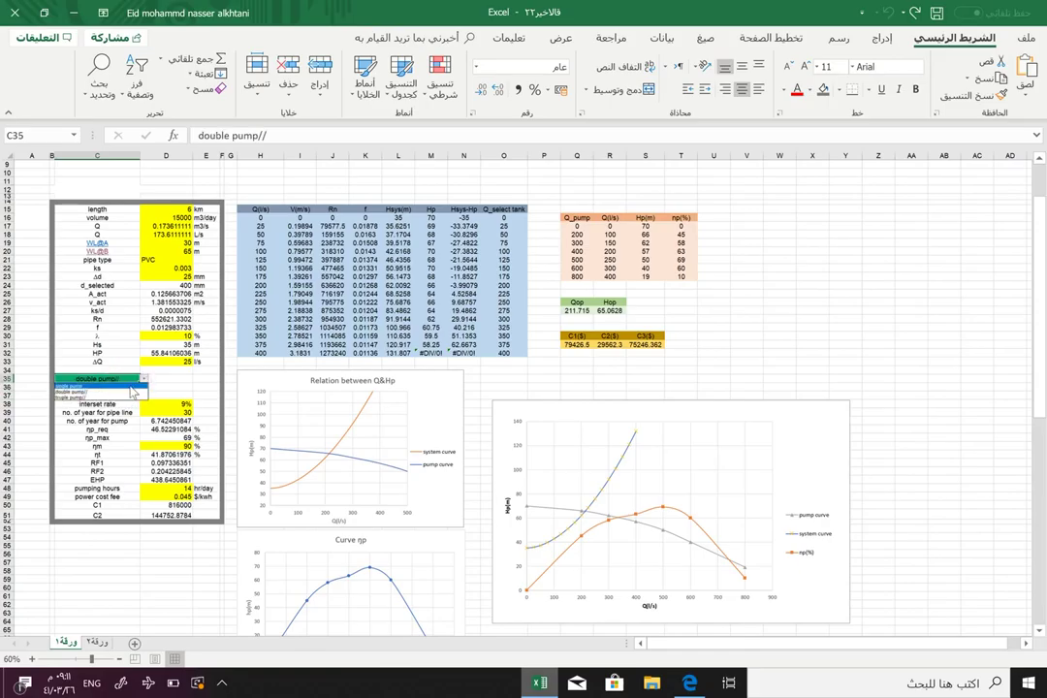
pyautogui.click(97, 386)
pyautogui.click(122, 387)
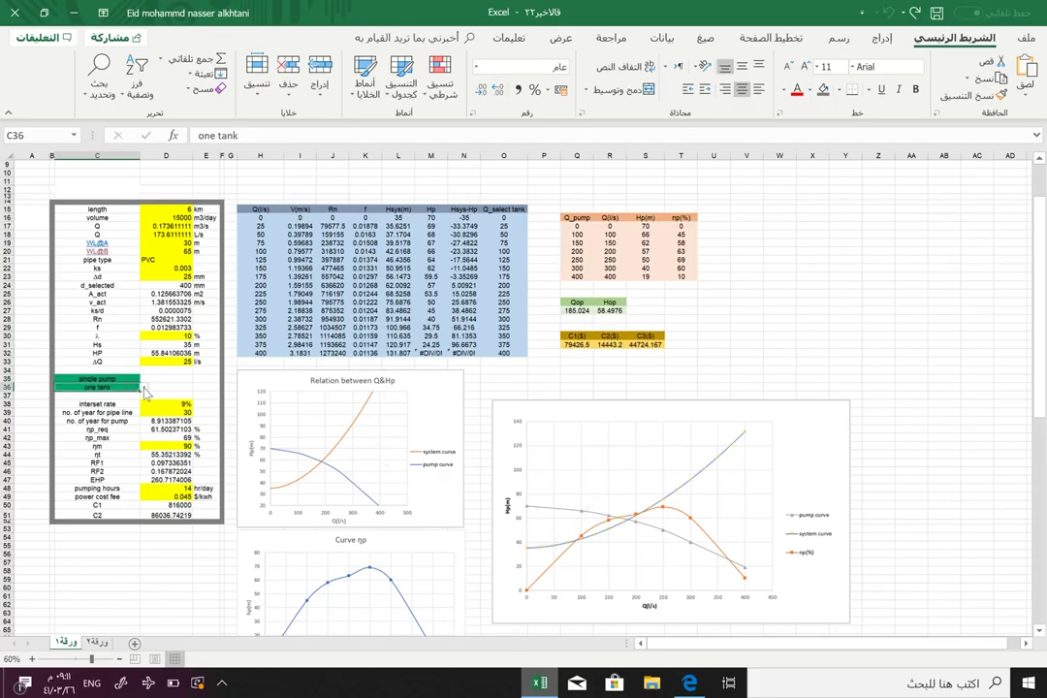
pyautogui.click(144, 387)
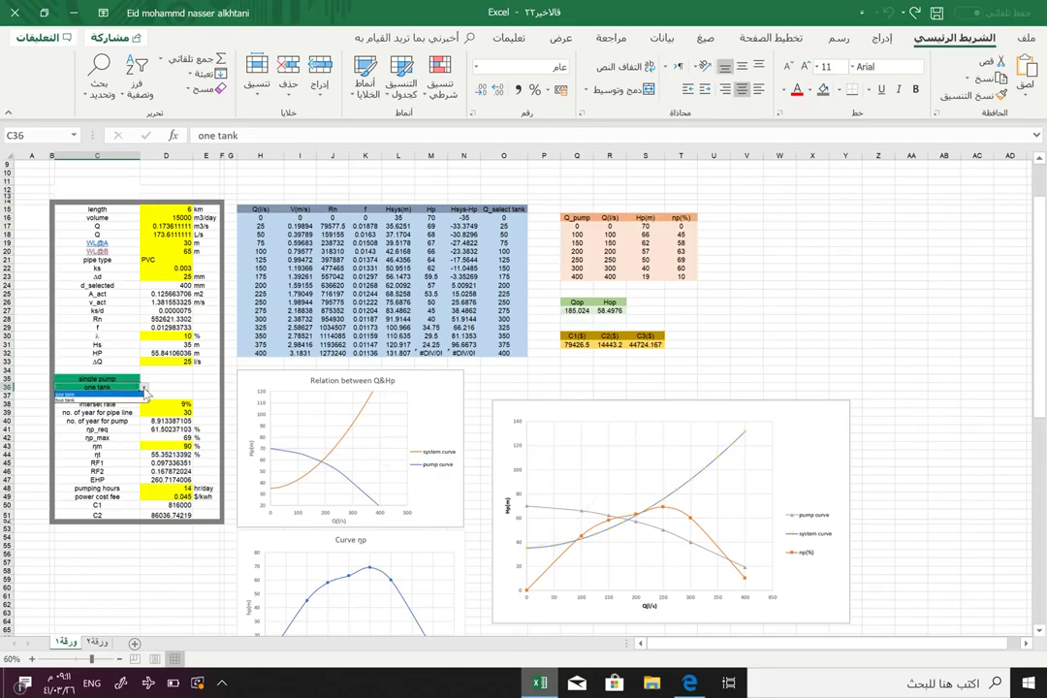
pyautogui.click(126, 399)
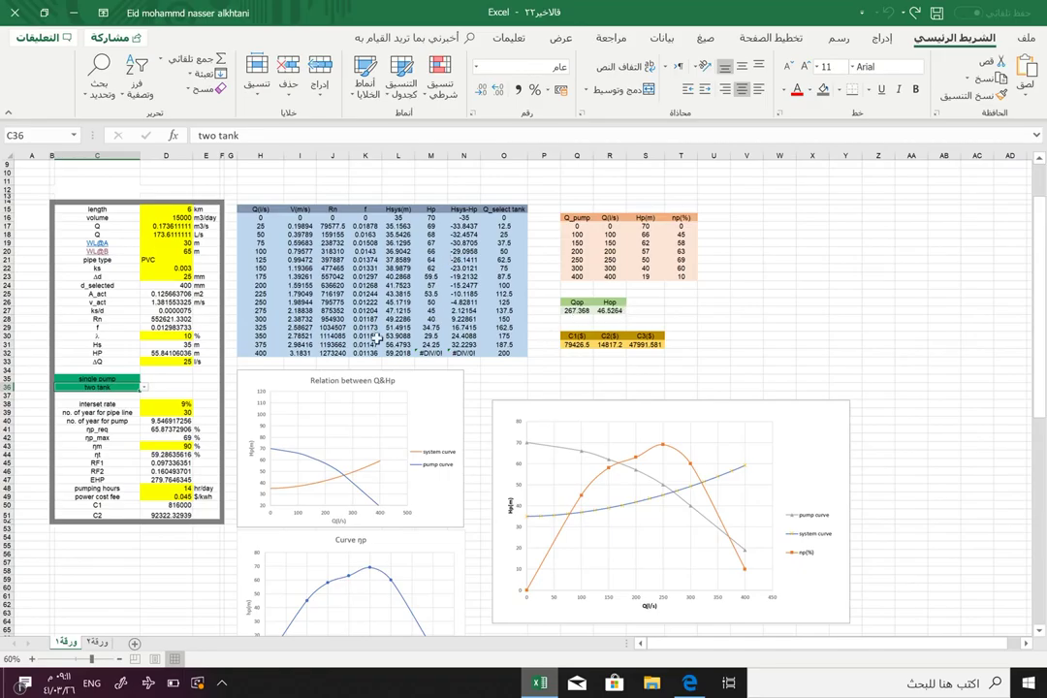
pyautogui.click(142, 387)
pyautogui.click(126, 394)
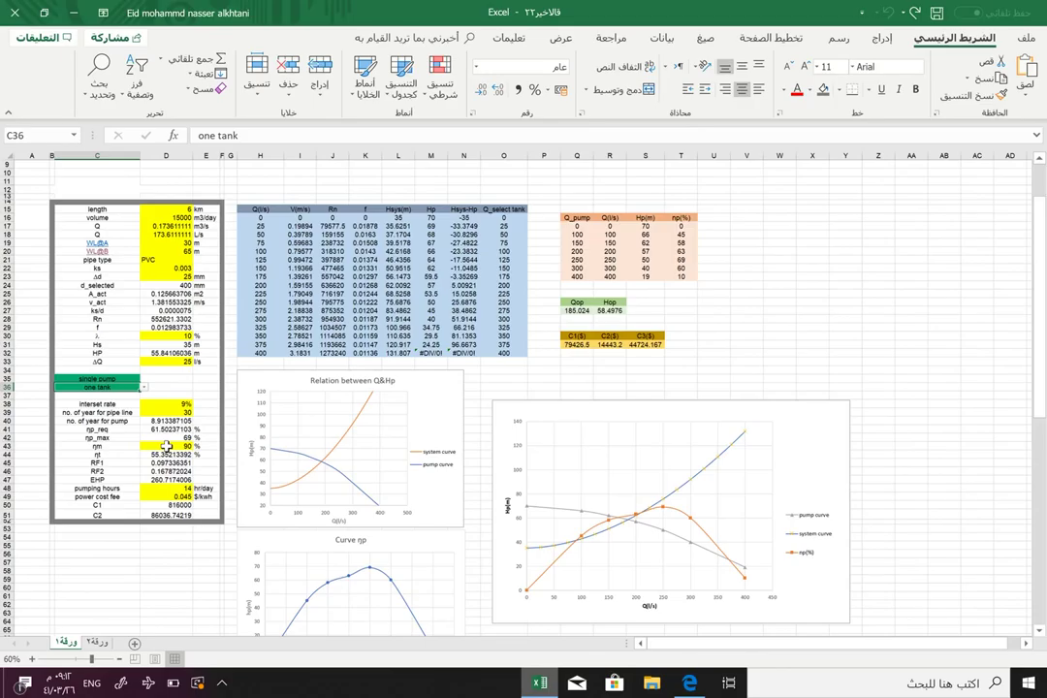
pyautogui.click(167, 428)
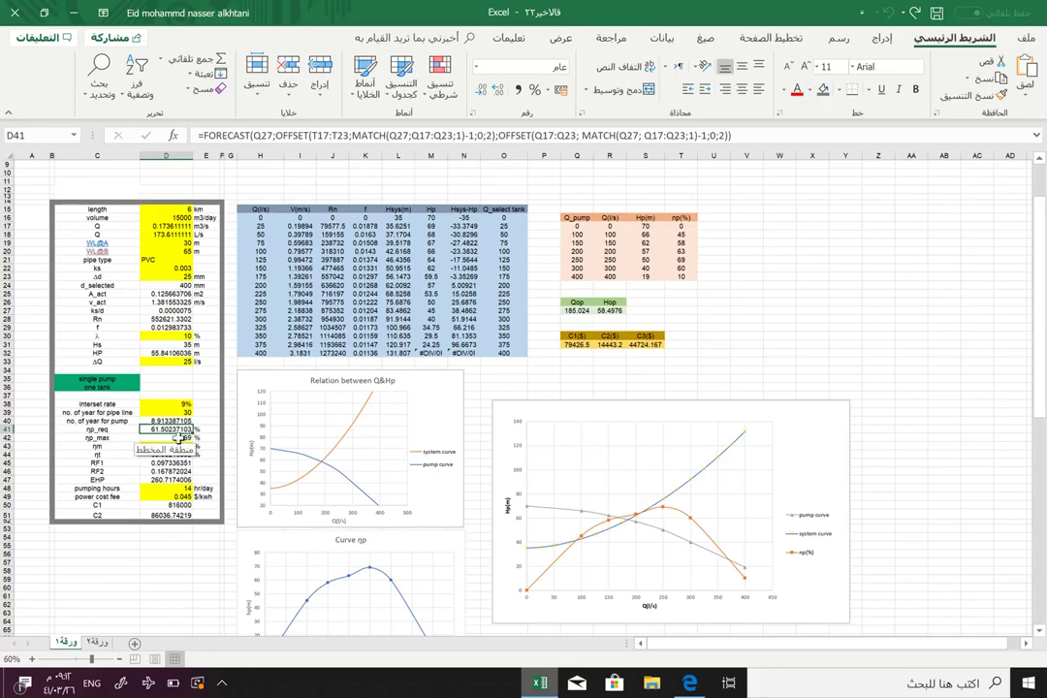
pyautogui.click(177, 437)
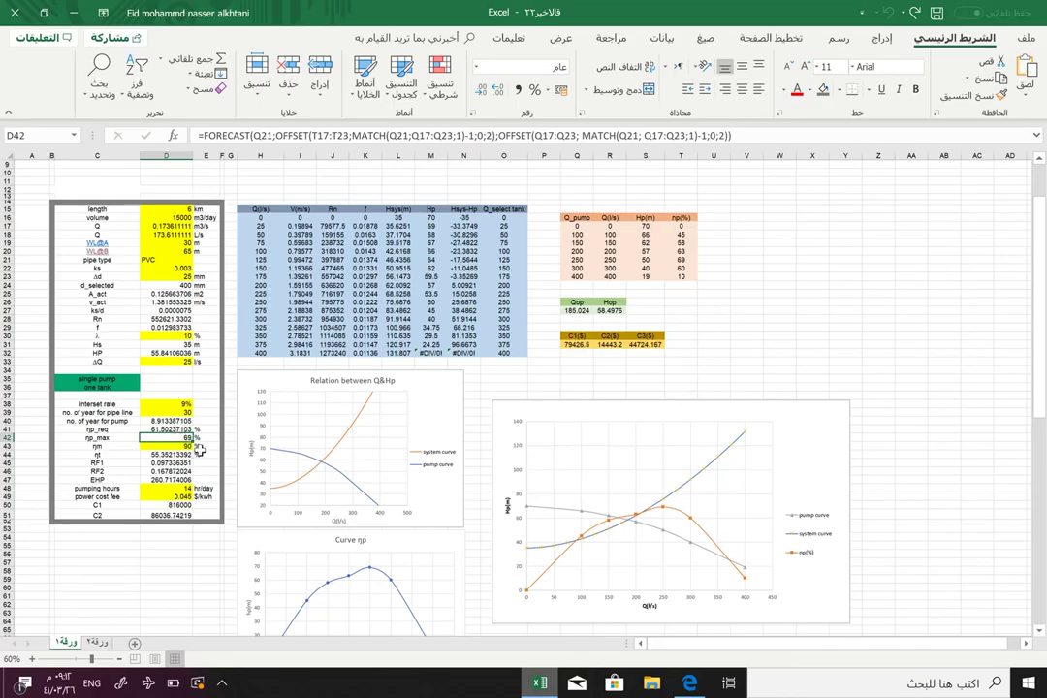
pyautogui.click(184, 464)
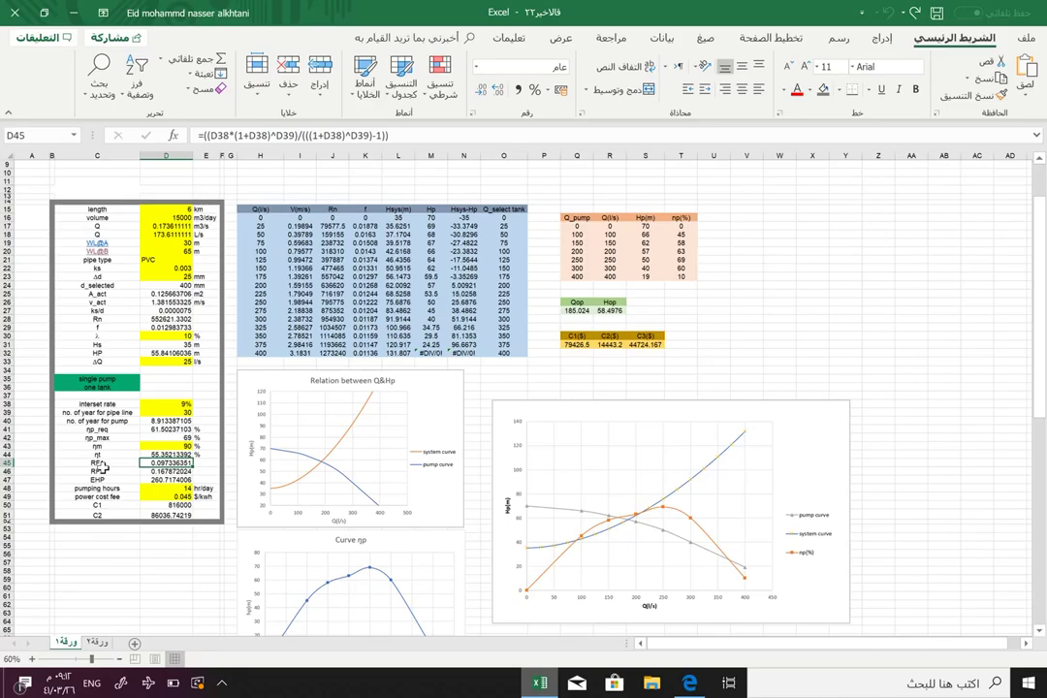
pyautogui.click(233, 136)
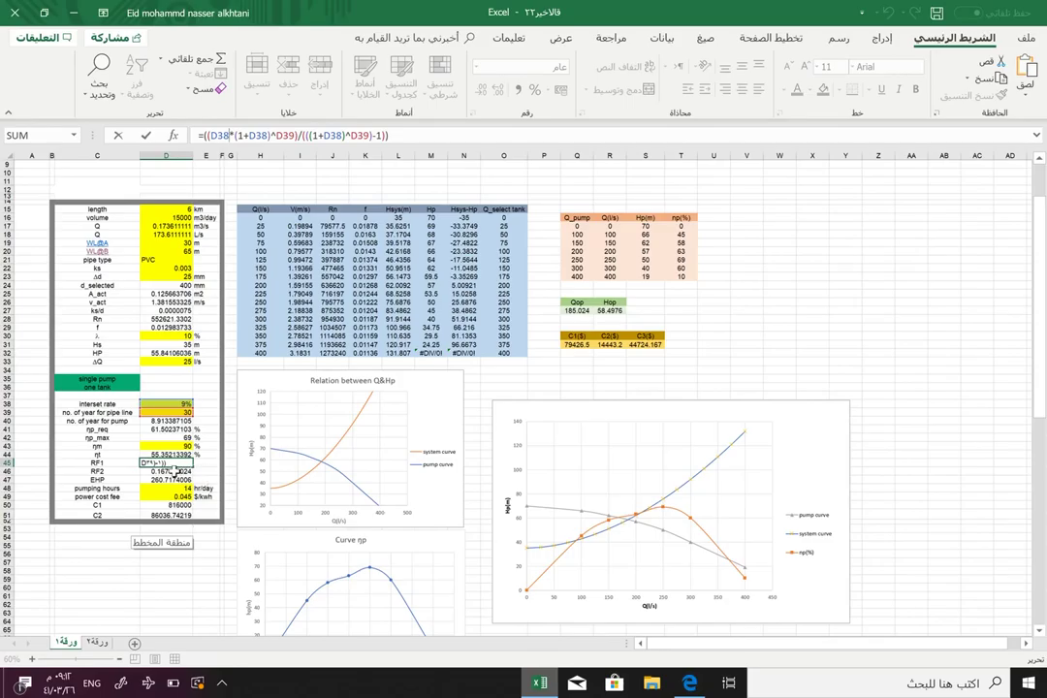
pyautogui.press('Return')
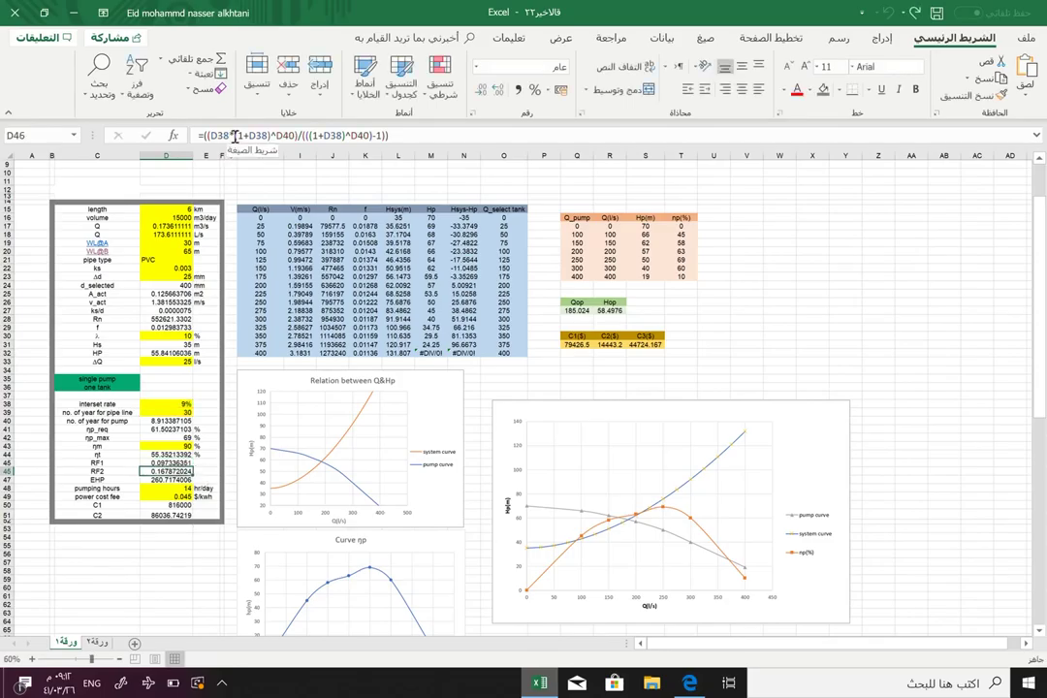
pyautogui.click(218, 135)
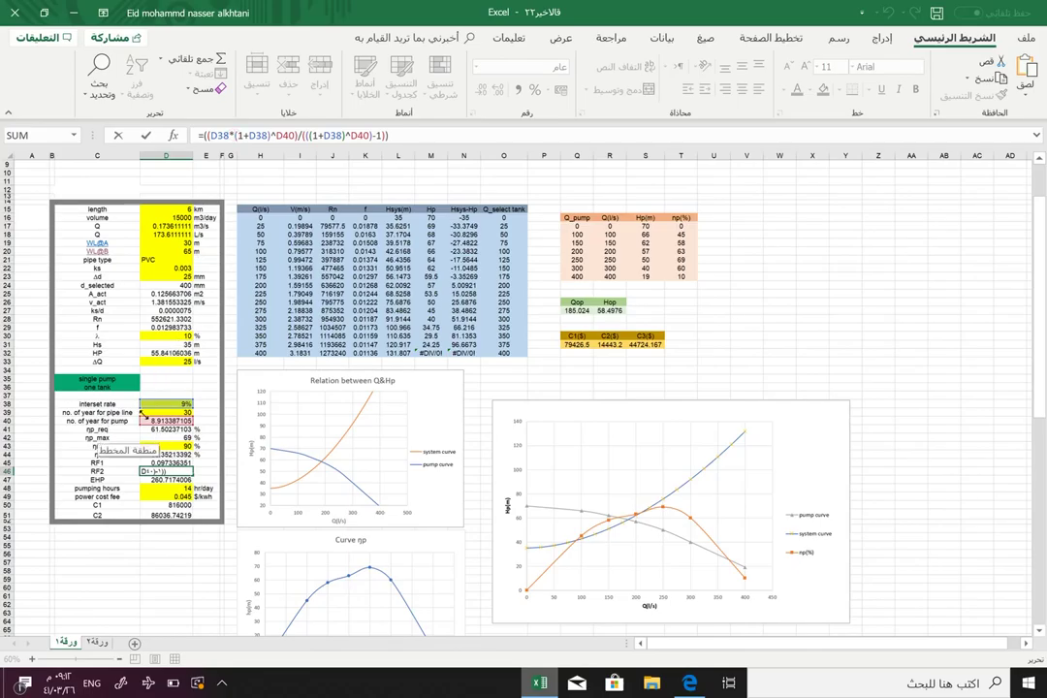
pyautogui.hotkey('ctrl', 'Return')
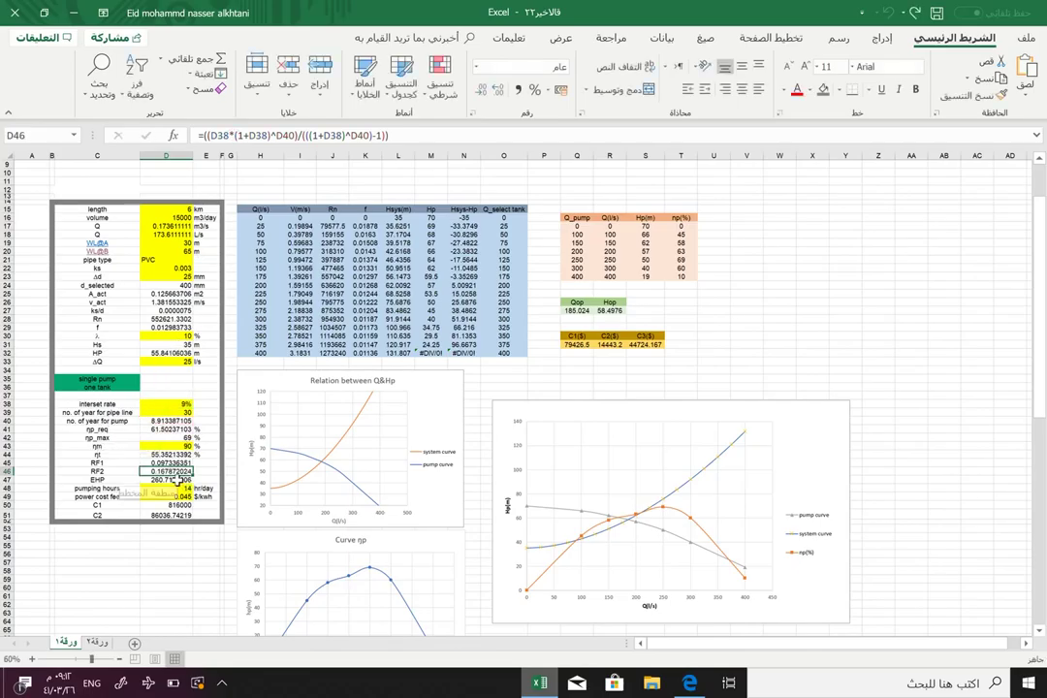
pyautogui.click(162, 479)
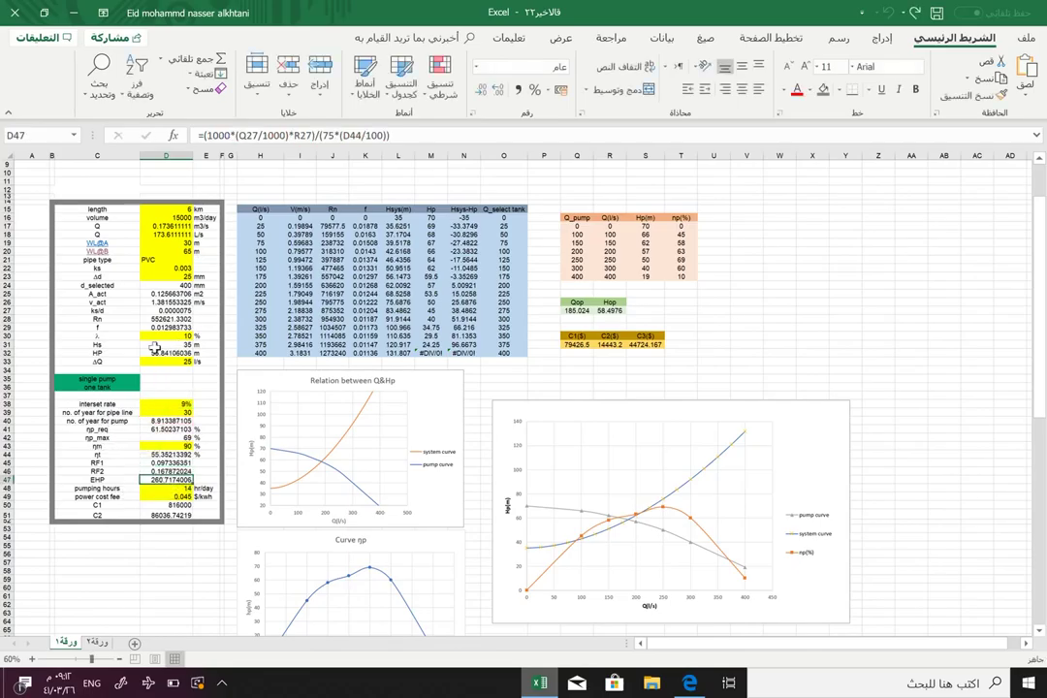
pyautogui.click(225, 135)
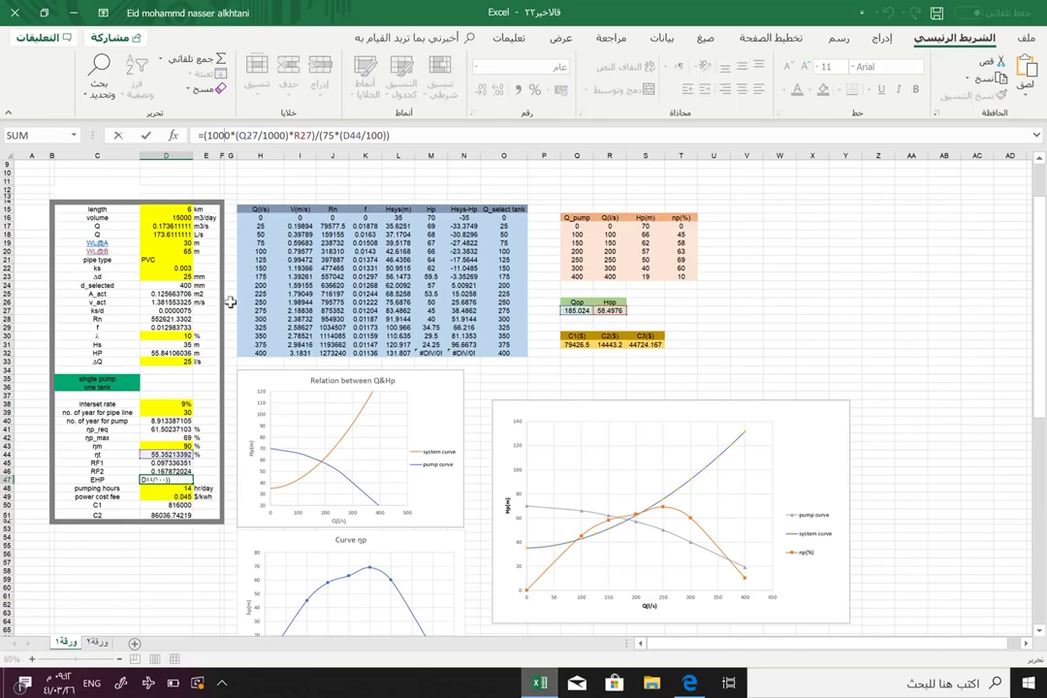
pyautogui.hotkey('ctrl', 'Return')
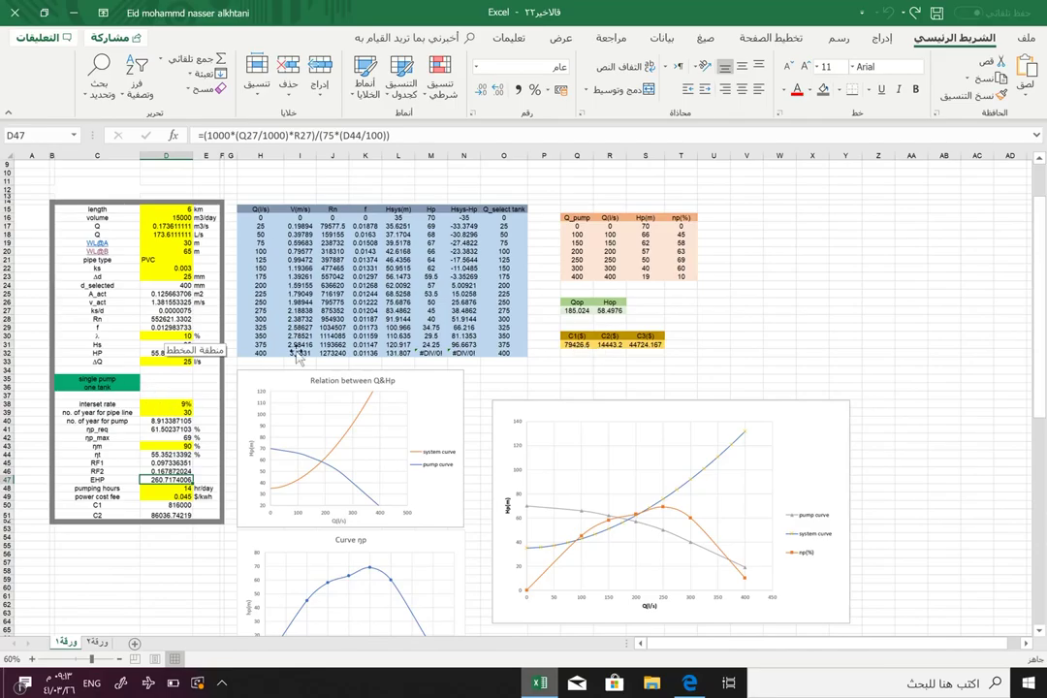
pyautogui.scroll(-3, 509, 368)
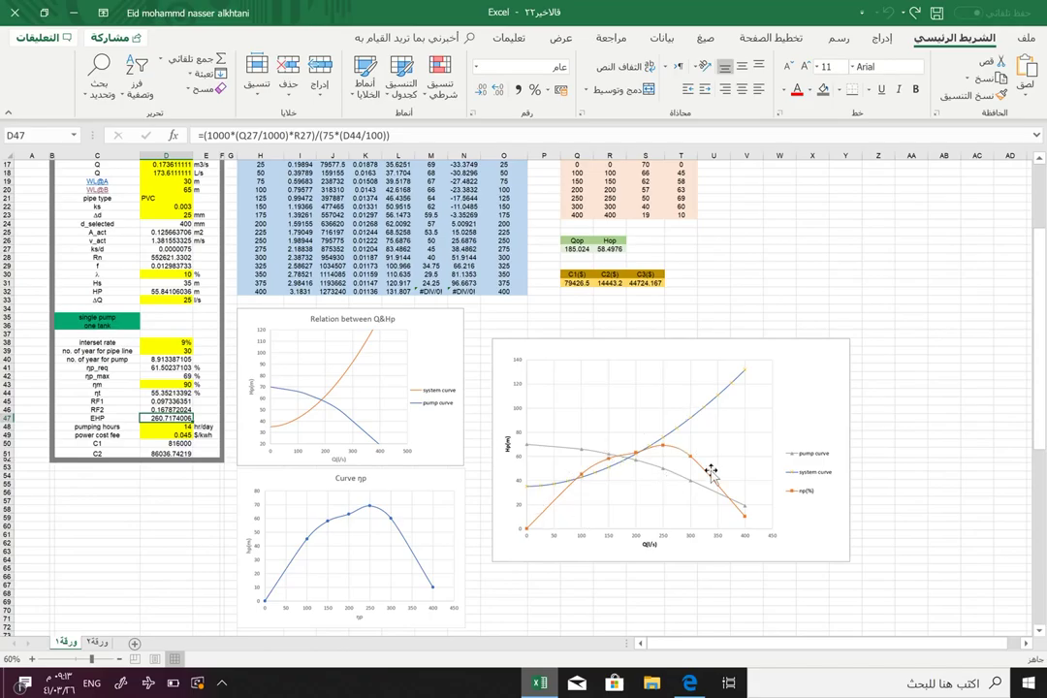
pyautogui.scroll(2, 800, 376)
pyautogui.scroll(-1, 800, 376)
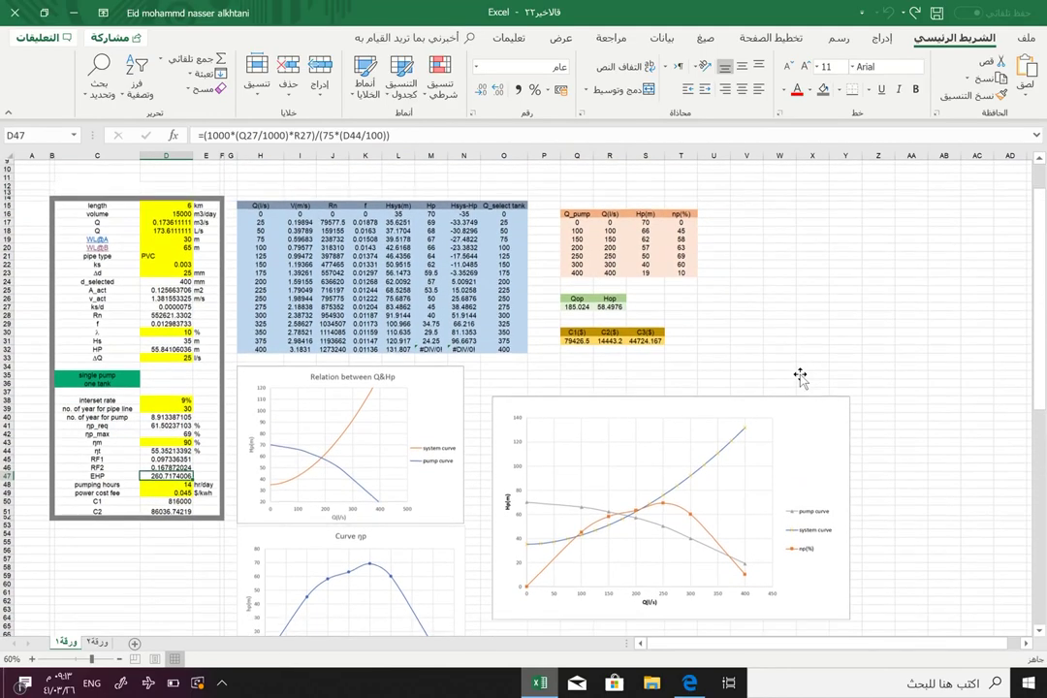
pyautogui.scroll(-1, 800, 377)
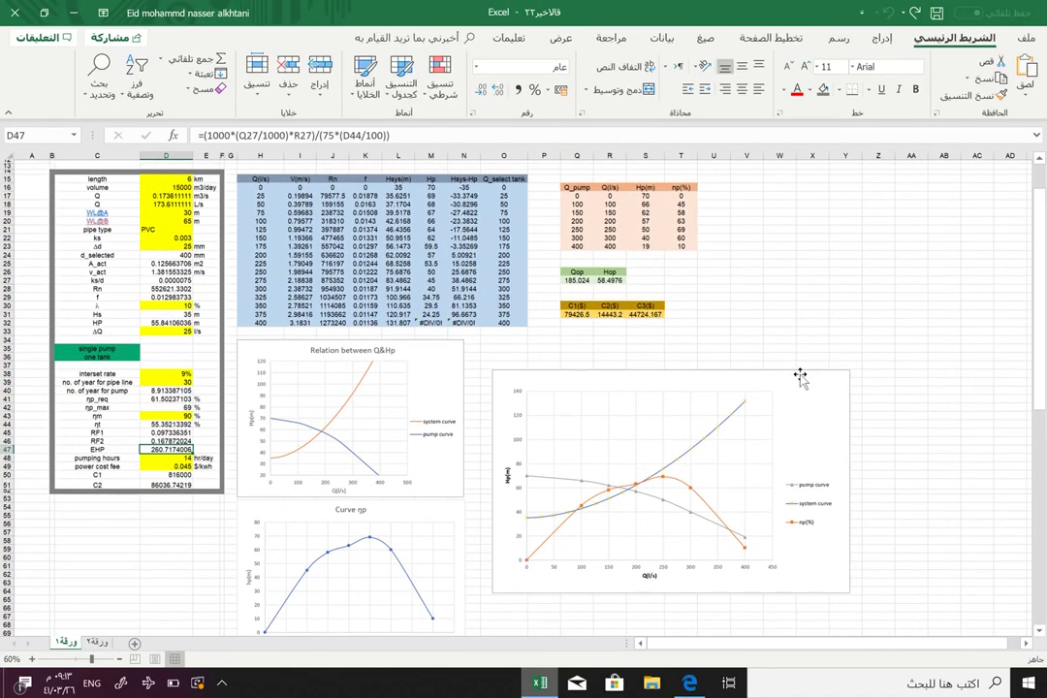